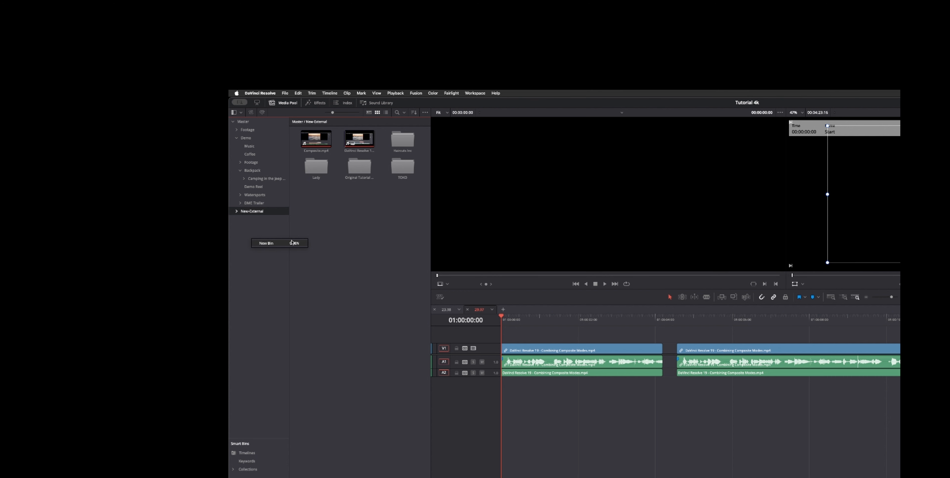
# Inspect the options in the New External bin's context menu
pyautogui.click(301, 225)
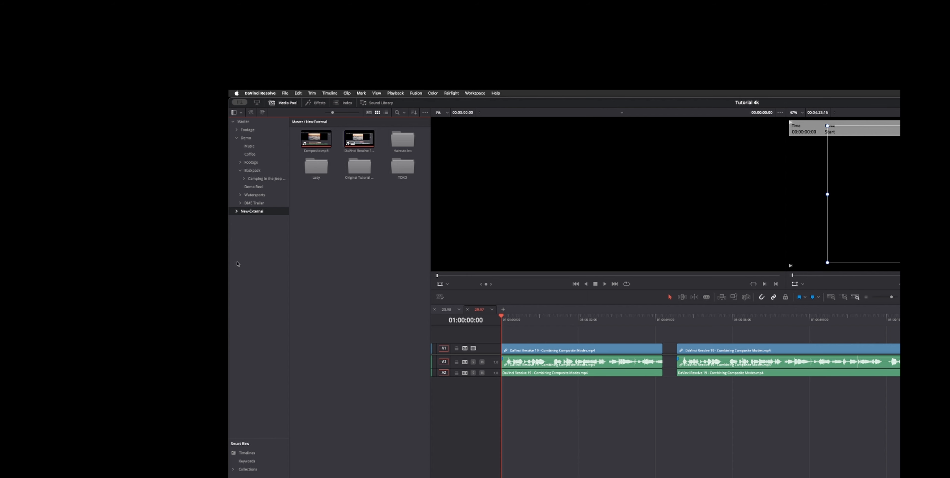
pyautogui.rightClick(254, 213)
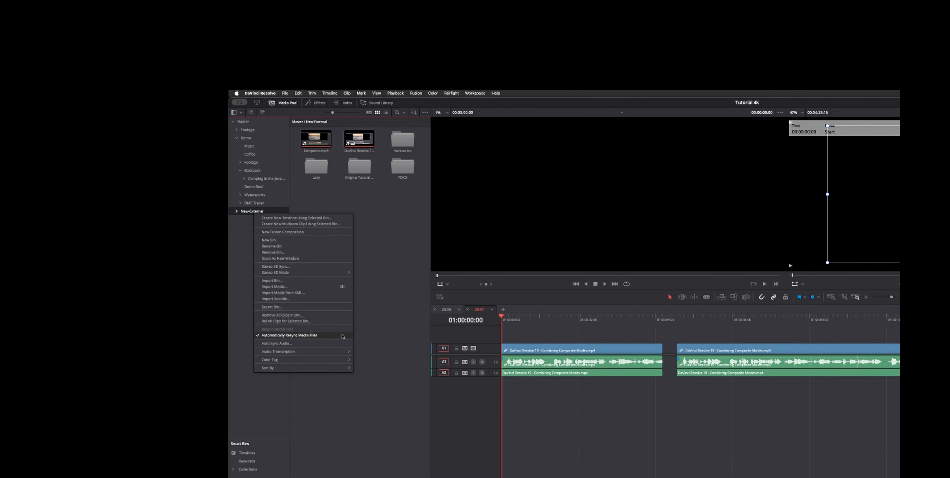
pyautogui.click(403, 281)
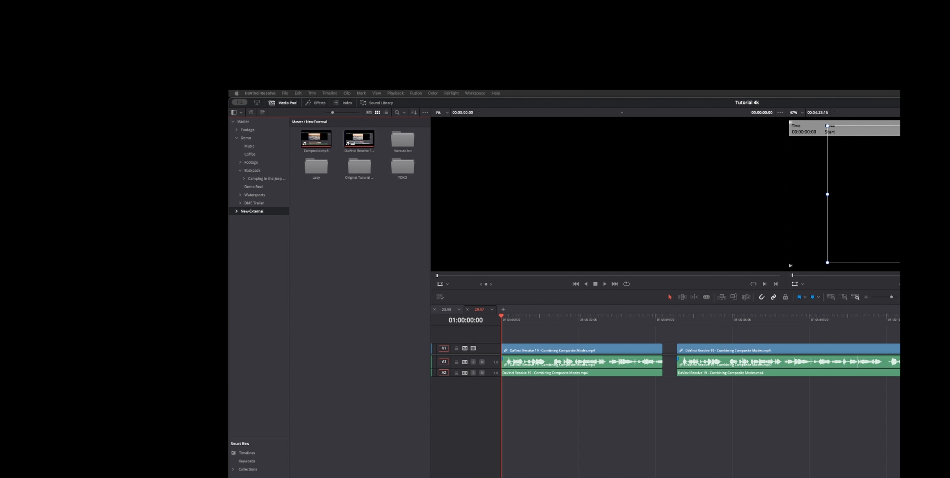
pyautogui.click(376, 278)
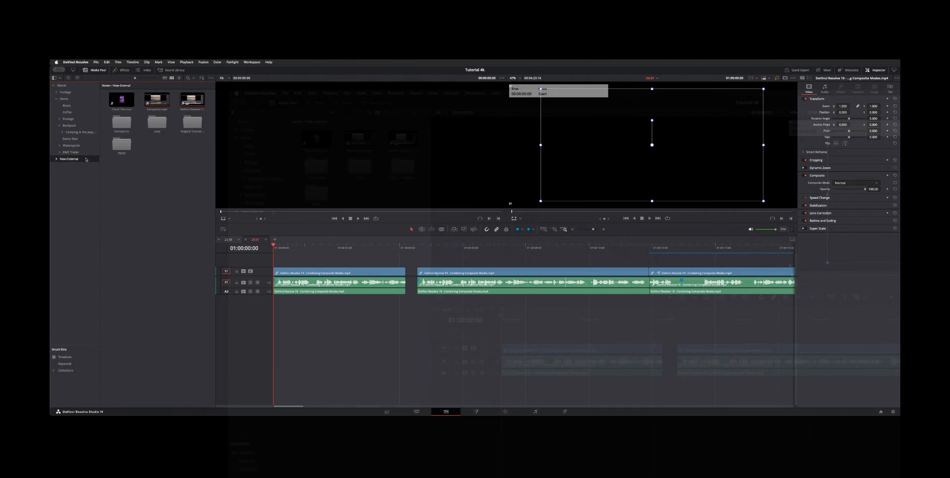
pyautogui.rightClick(273, 211)
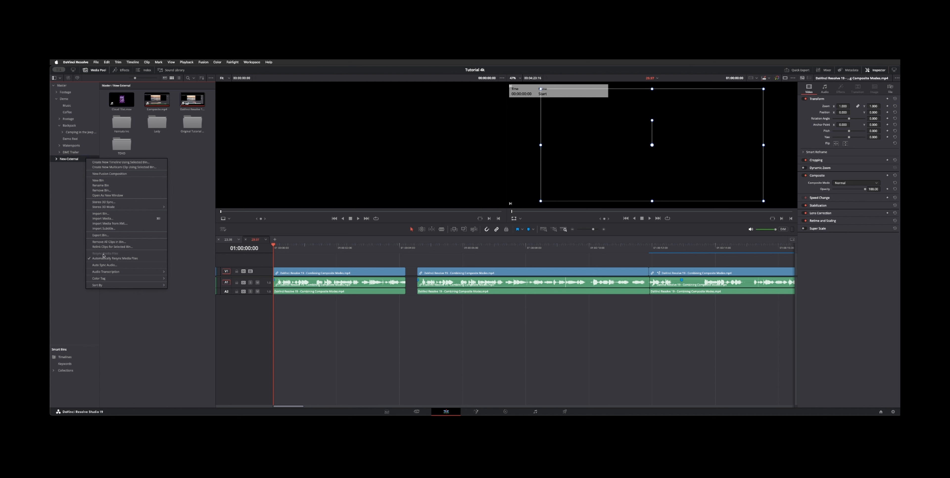
pyautogui.press('Escape')
# Compare the context menus of the DMC Trailer bin and the New External bin
pyautogui.click(70, 152)
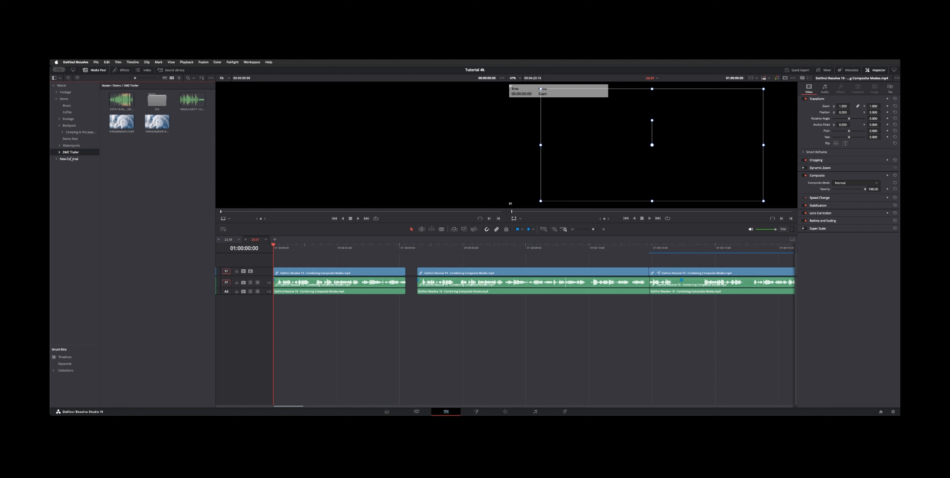
pyautogui.rightClick(129, 154)
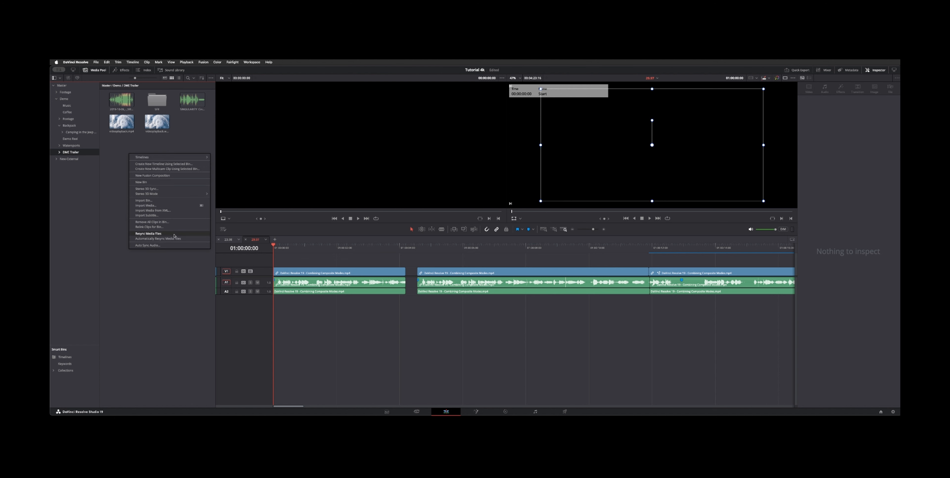
pyautogui.click(63, 168)
pyautogui.click(68, 159)
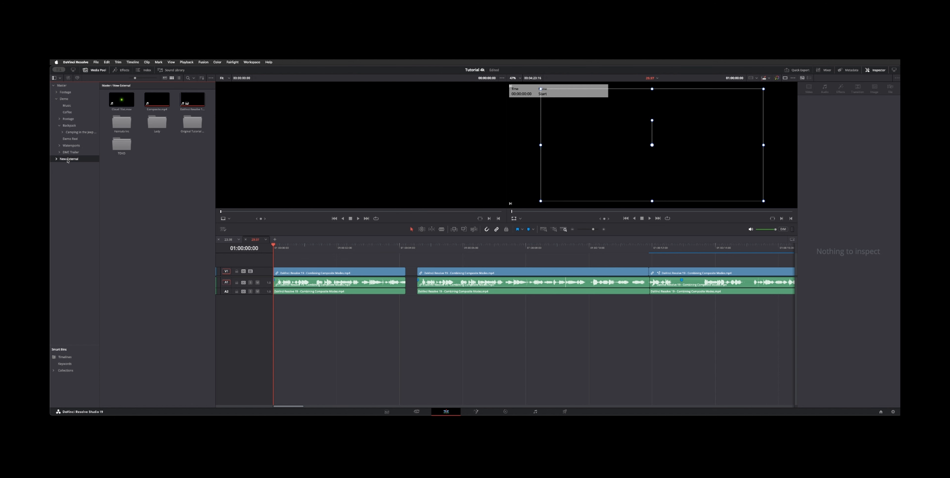
pyautogui.rightClick(68, 159)
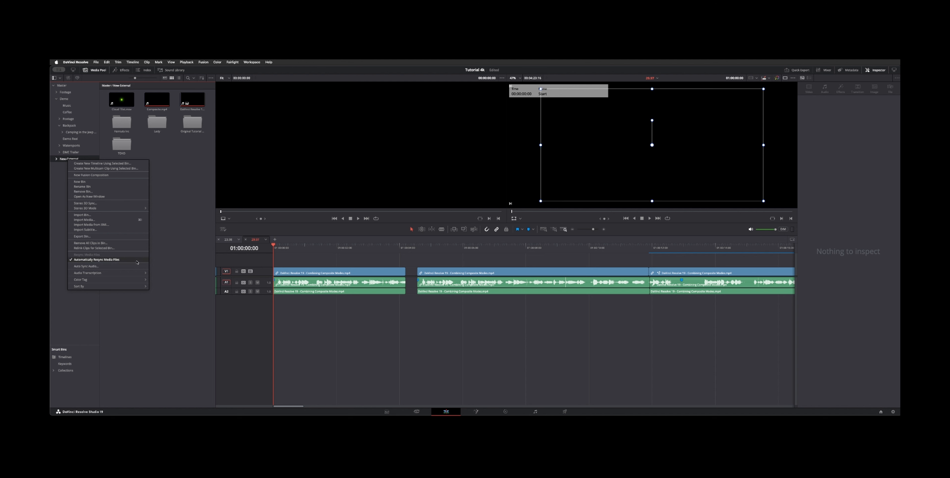
pyautogui.click(188, 222)
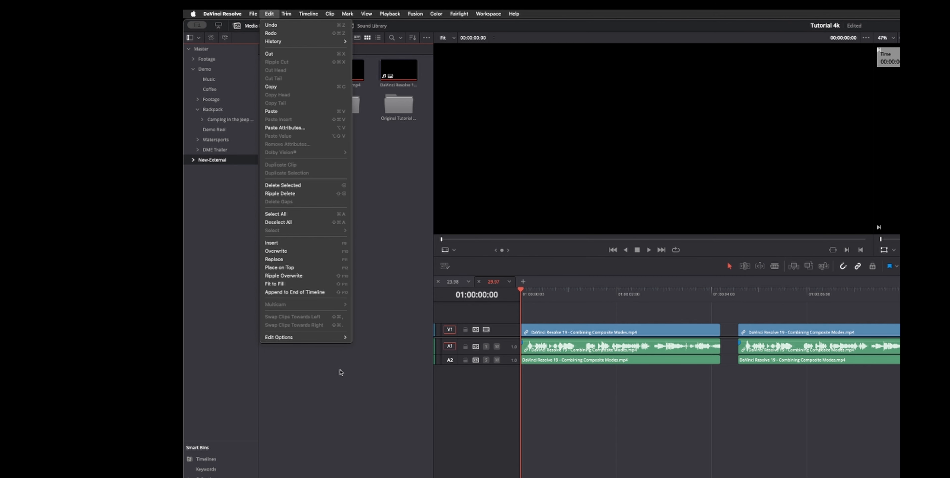
# Toggle the Automatically Create Tracks on Edit edit option
pyautogui.moveTo(323, 338)
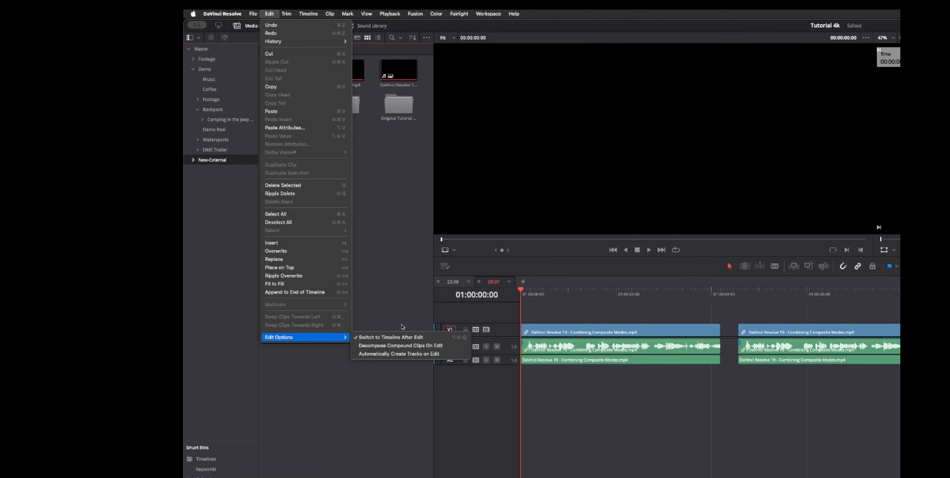
pyautogui.click(460, 353)
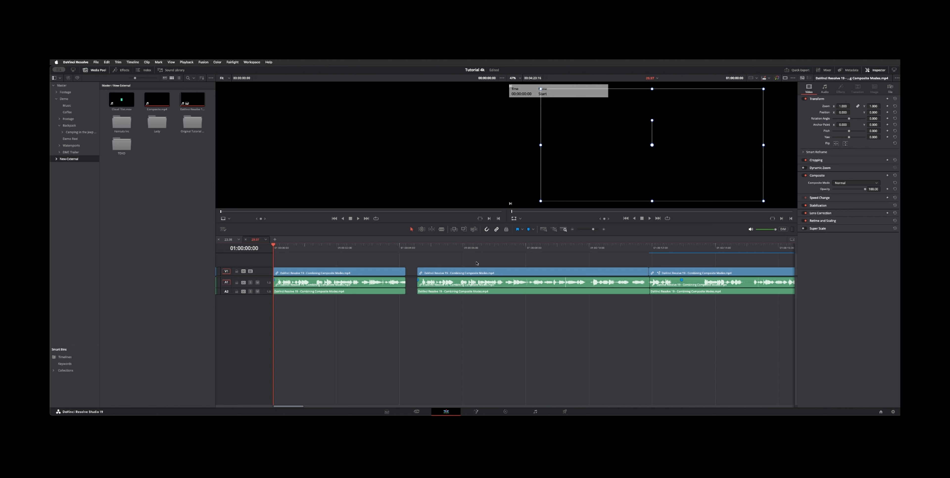
# Delete the middle clip from the timeline
pyautogui.click(457, 294)
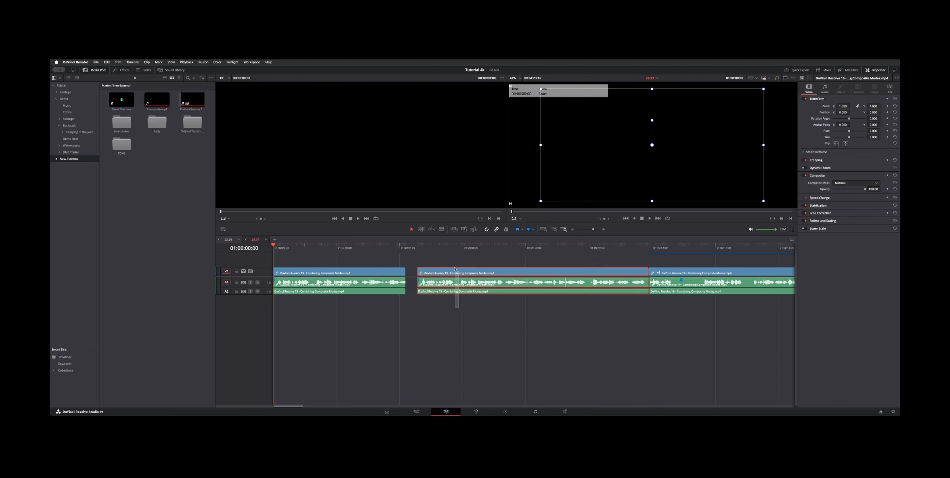
pyautogui.press('BackSpace')
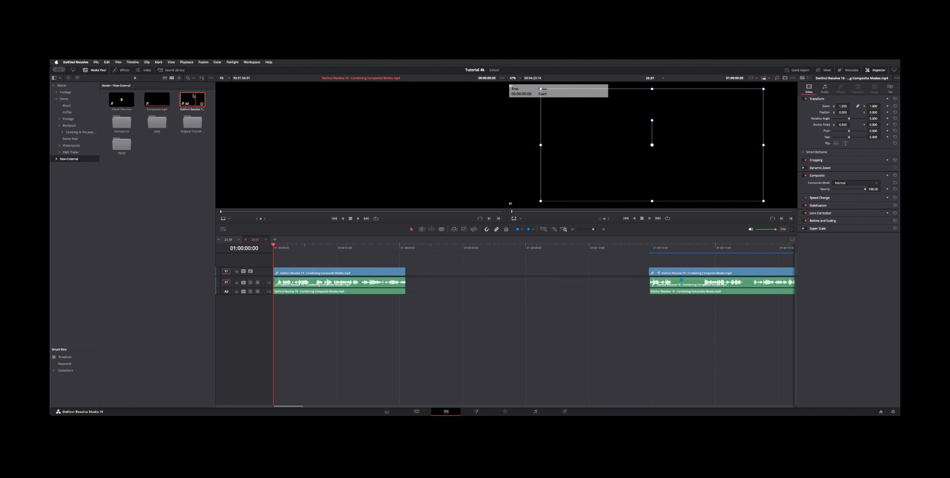
# Place Composite.mp4 from the bin into the gap in the timeline and drag its audio toward a lower track
pyautogui.moveTo(157, 100); pyautogui.dragTo(464, 277)
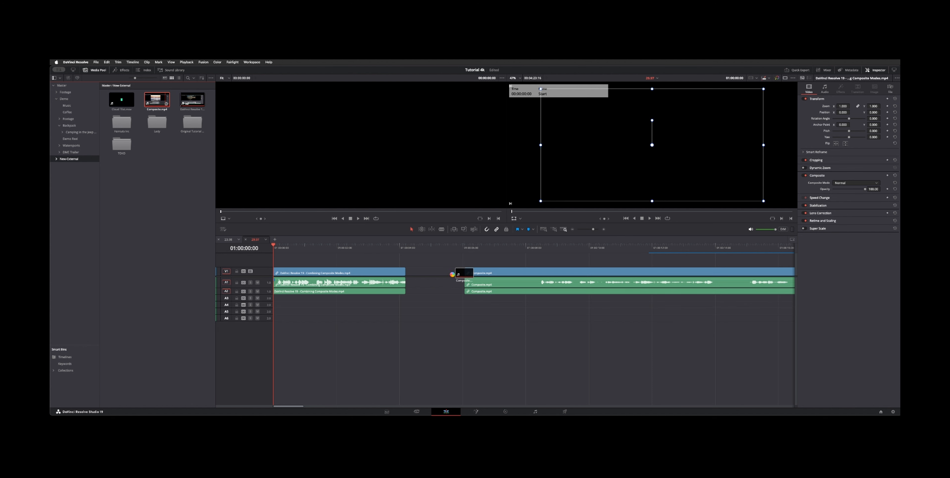
pyautogui.moveTo(452, 275); pyautogui.dragTo(494, 302)
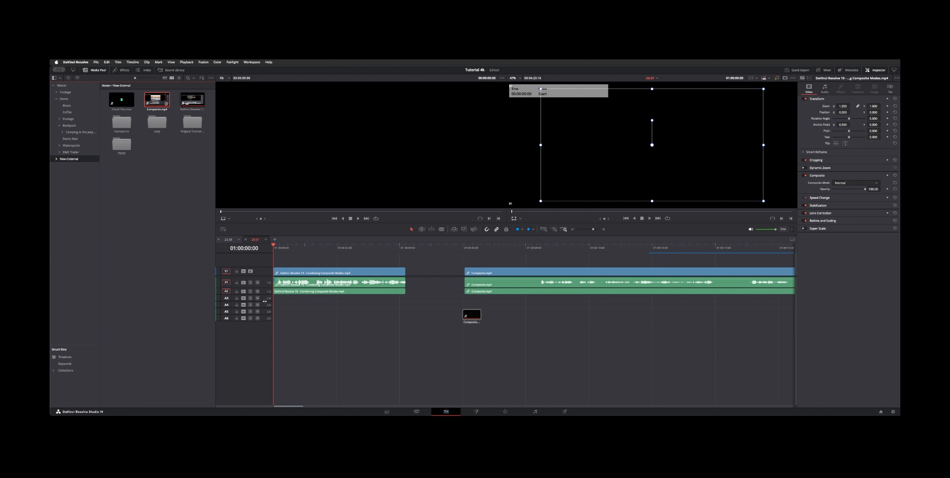
pyautogui.moveTo(264, 302); pyautogui.dragTo(260, 301)
pyautogui.click(512, 271)
pyautogui.click(511, 268)
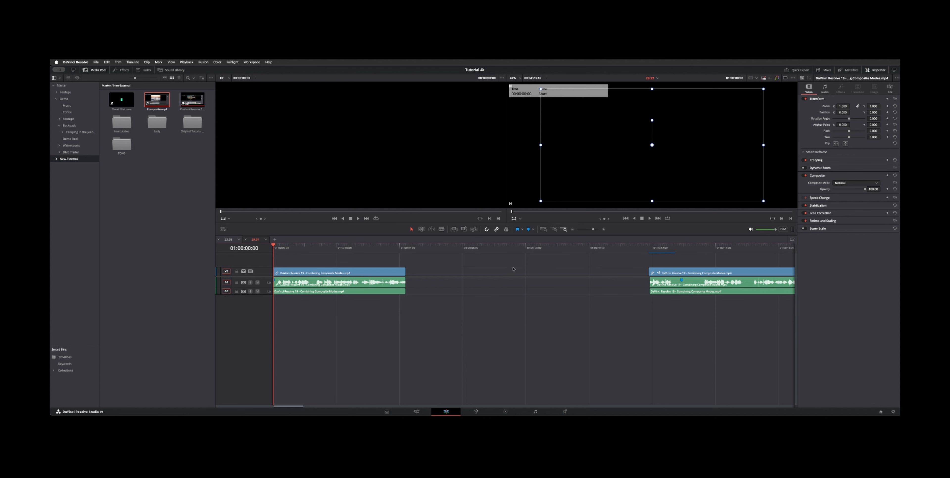
# Toggle the Automatically Create Tracks on Edit edit option again
pyautogui.click(106, 62)
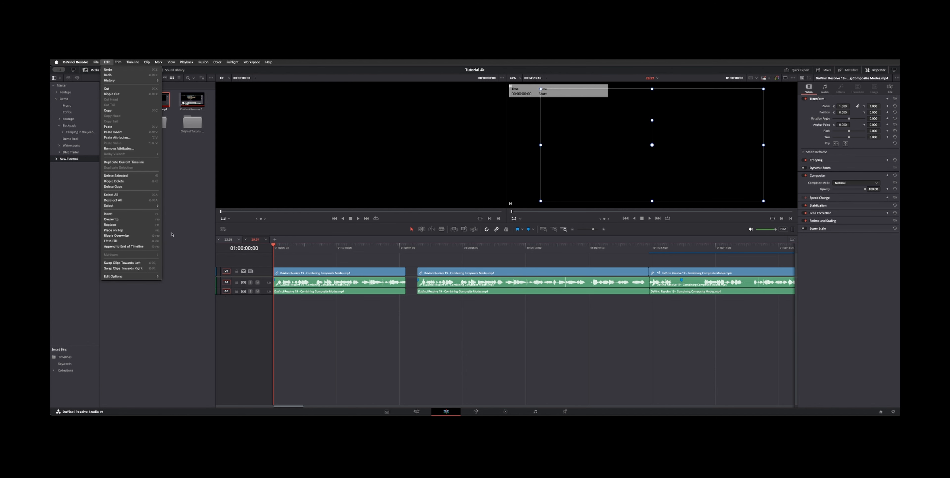
pyautogui.moveTo(155, 277)
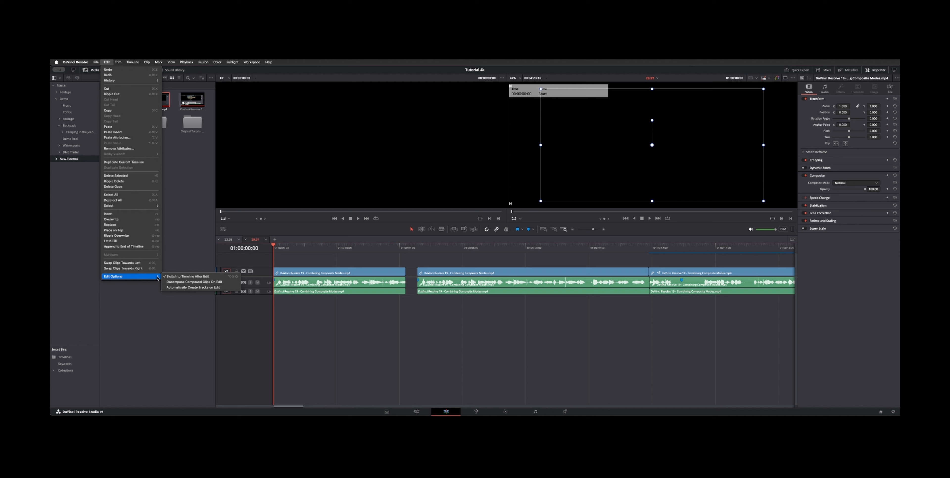
pyautogui.click(192, 288)
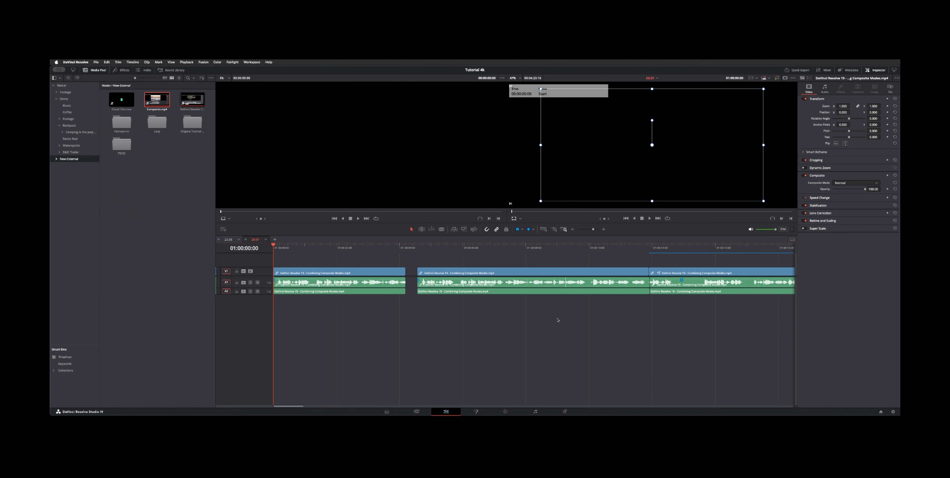
# Try adding Composite.mp4 after the timeline's end and selecting all its clips, then undo the addition
pyautogui.press('End')
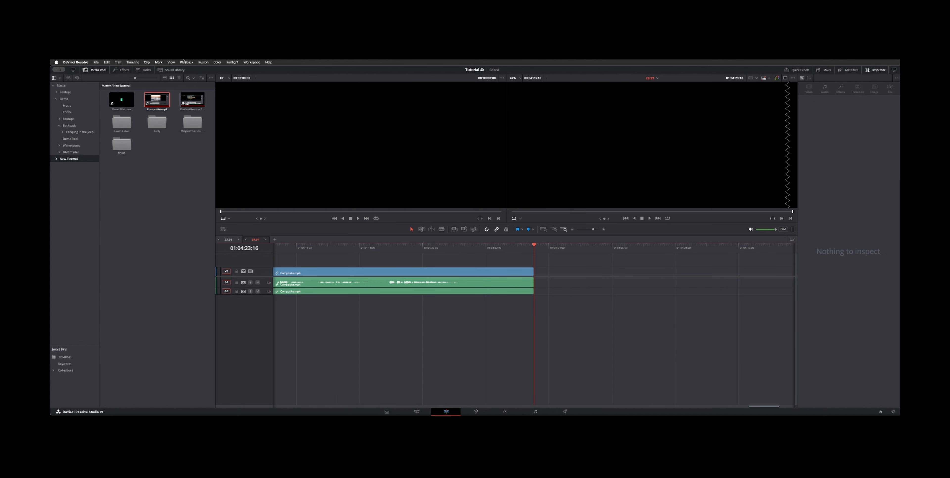
pyautogui.moveTo(157, 100); pyautogui.dragTo(574, 274)
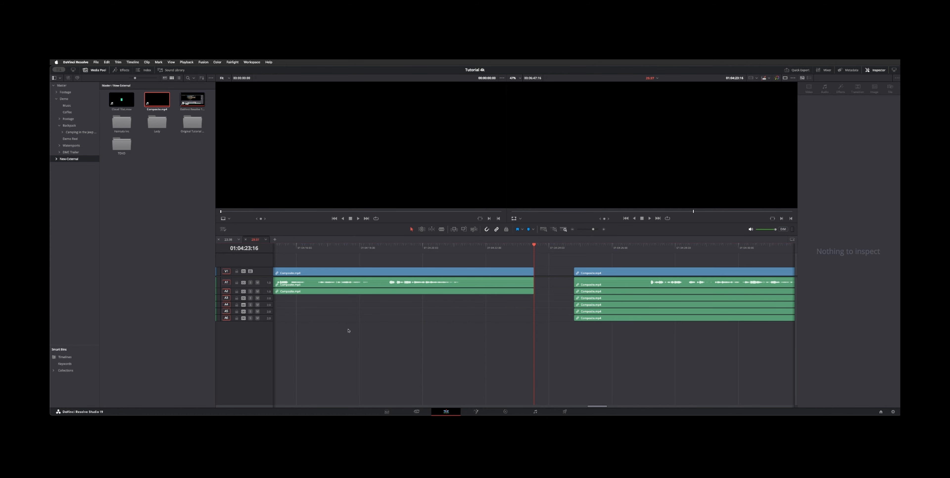
pyautogui.click(705, 293)
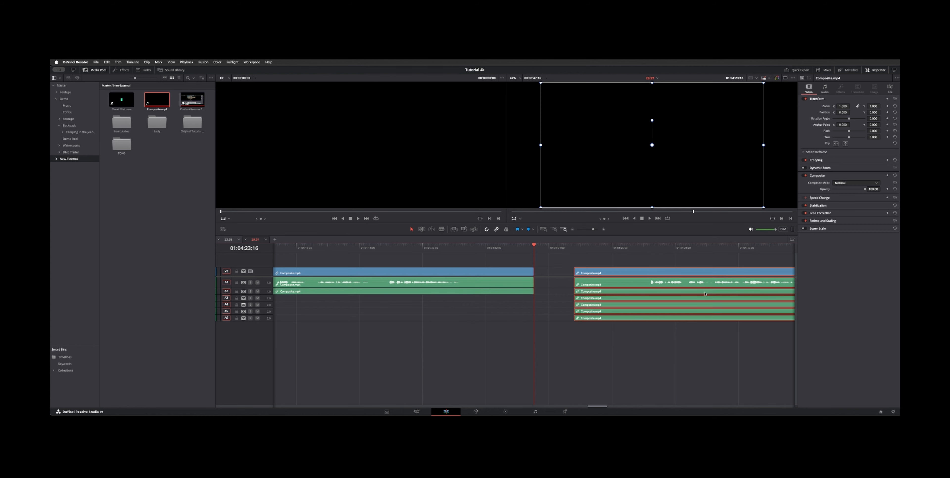
pyautogui.click(716, 353)
pyautogui.moveTo(723, 351); pyautogui.dragTo(683, 295)
pyautogui.moveTo(682, 337); pyautogui.dragTo(670, 295)
pyautogui.click(644, 335)
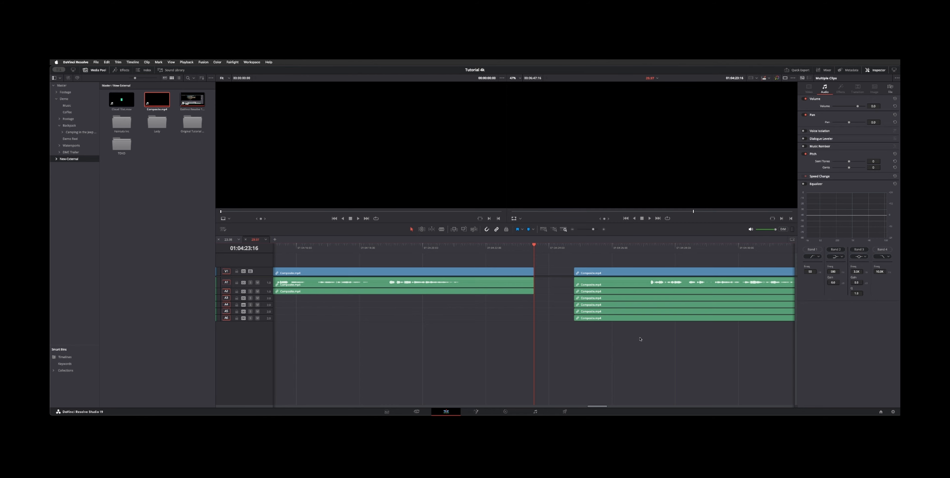
pyautogui.press('super+z')
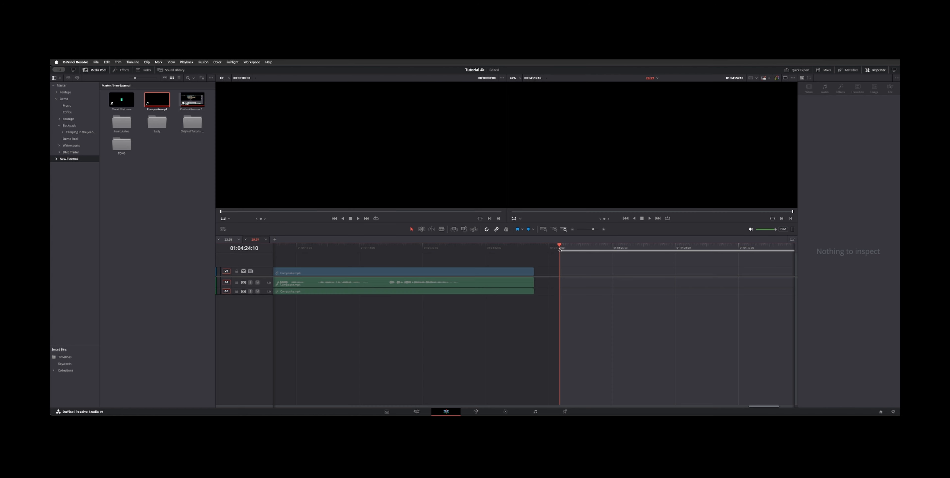
# Mark an out point on the ruler beyond the end of the timeline
pyautogui.click(634, 248)
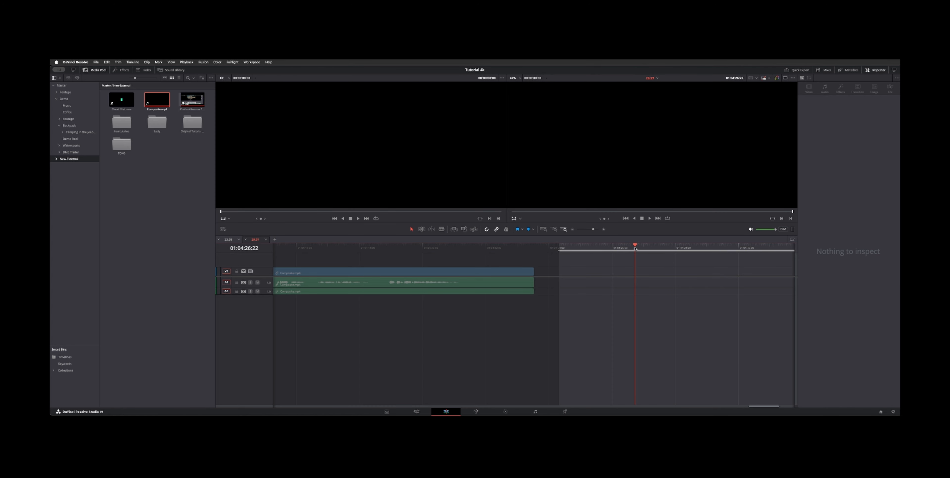
pyautogui.press('o')
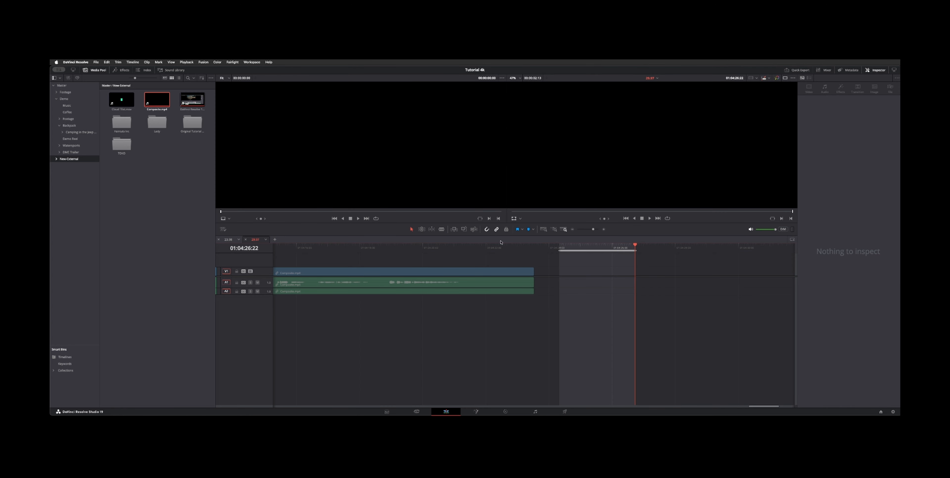
# Try pasting the selected timeline clip, then undo the paste
pyautogui.click(346, 276)
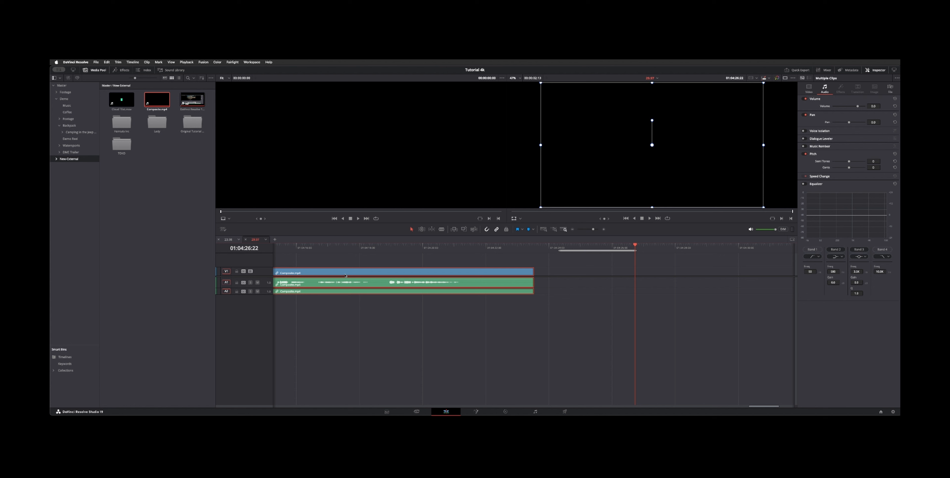
pyautogui.press('super+v')
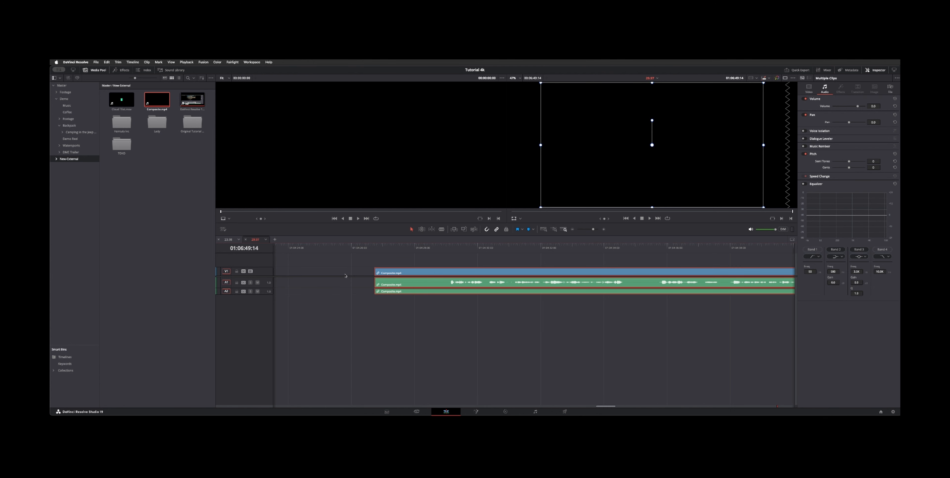
pyautogui.press('super+z')
# Paste the copied clip at the playhead after zooming the timeline to fit
pyautogui.hotkey('shift', 'i')
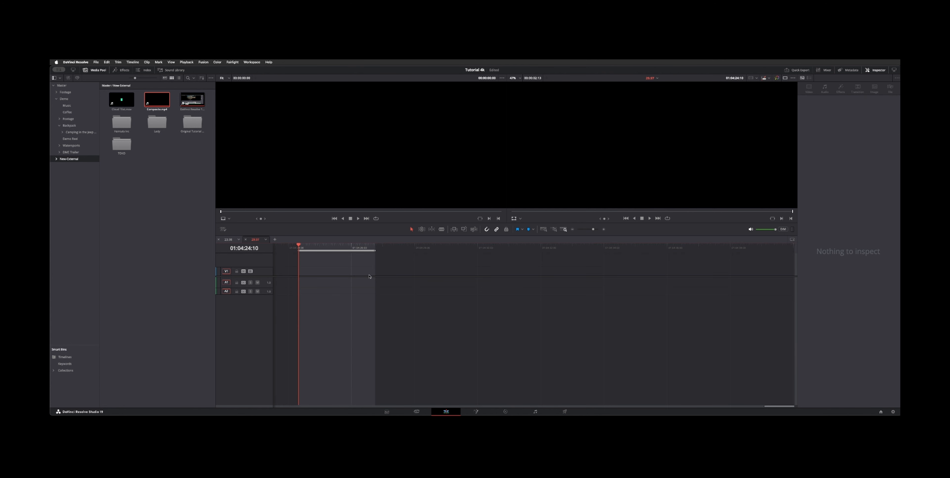
pyautogui.hotkey('shift', 'z')
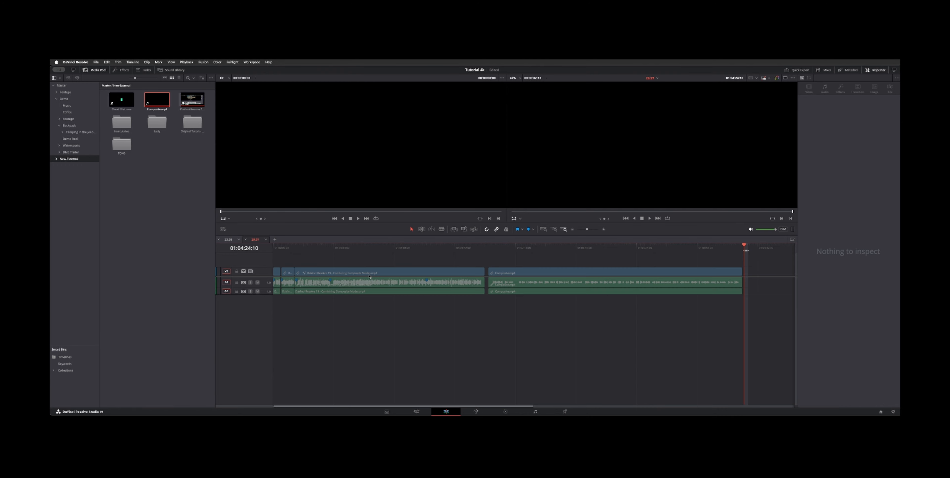
pyautogui.press('super+v')
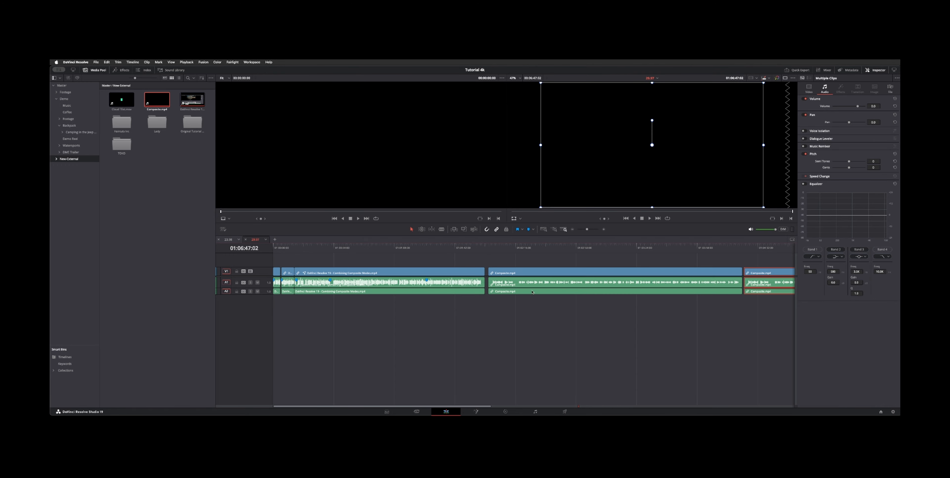
# Try pasting the clip again at a new playhead position on the ruler, then undo it
pyautogui.click(645, 248)
pyautogui.press('super+v')
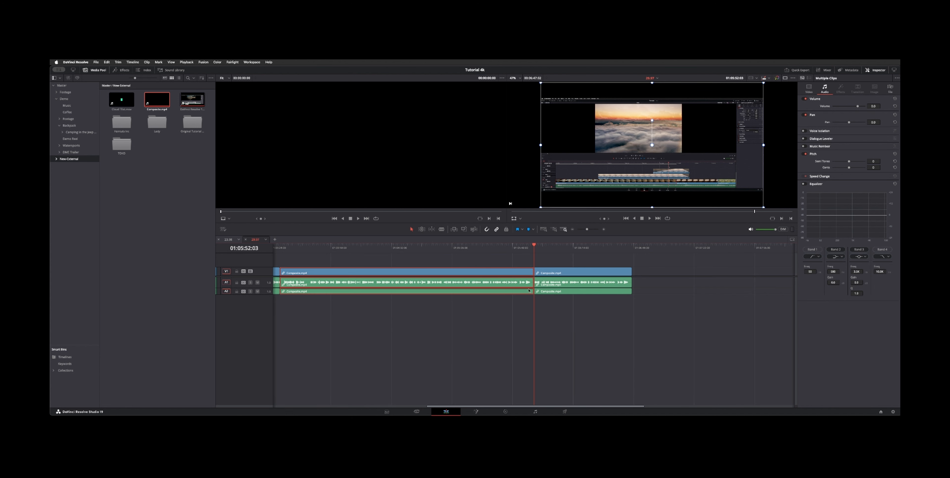
pyautogui.press('super+z')
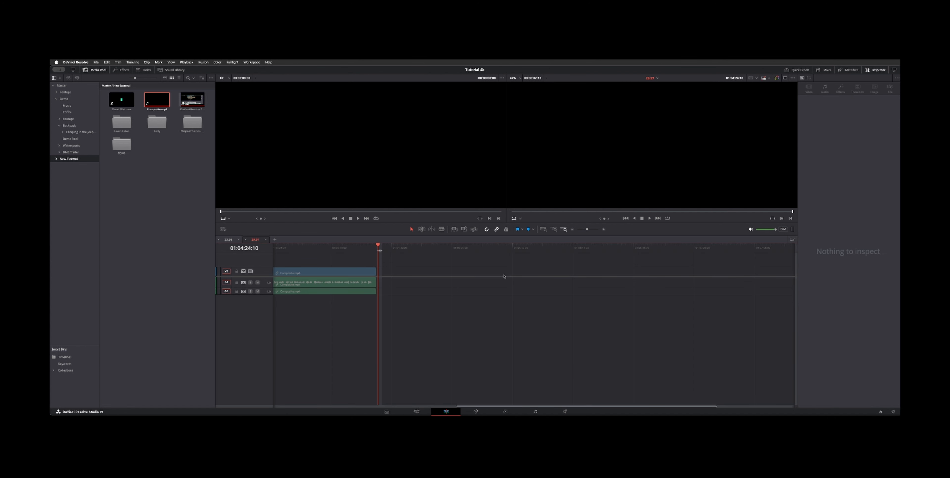
pyautogui.press('super+equal')
pyautogui.press('super+equal')
pyautogui.press('super+equal')
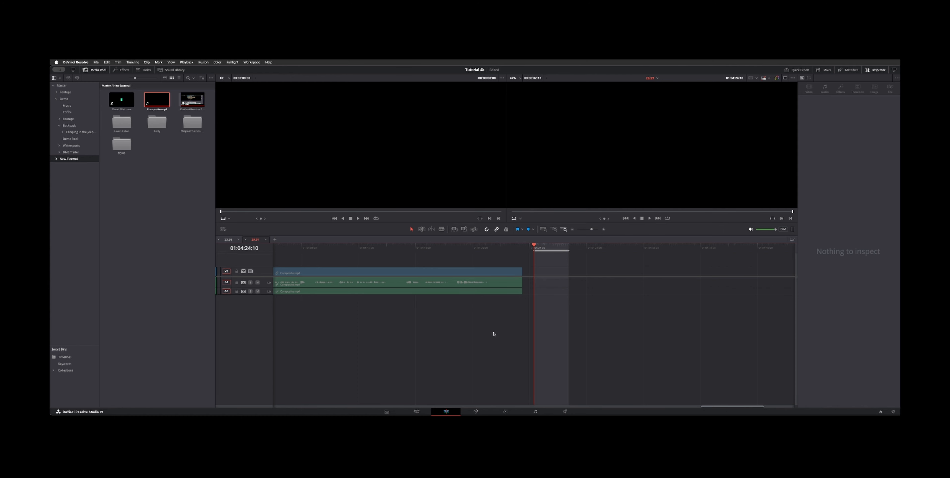
# Turn on Fixed Playhead in the timeline view options and jump the playhead to the timeline start
pyautogui.hscroll(-5, 494, 334)
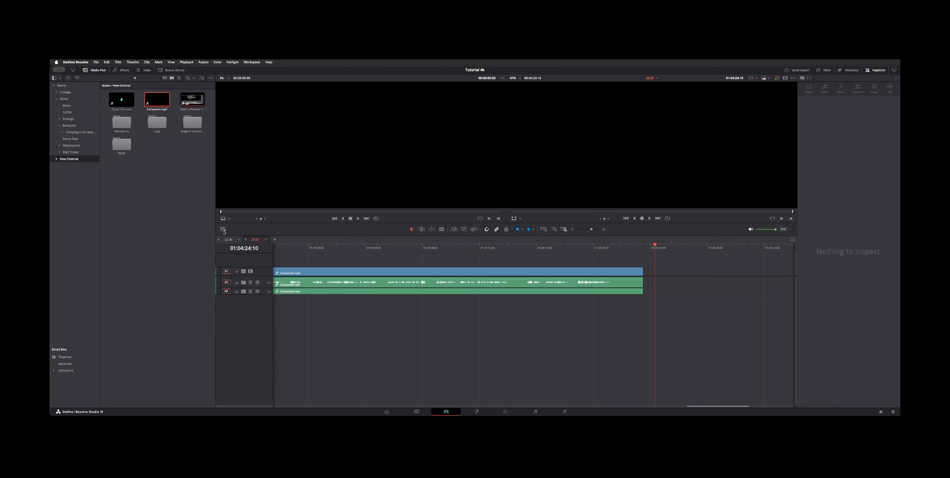
pyautogui.click(222, 230)
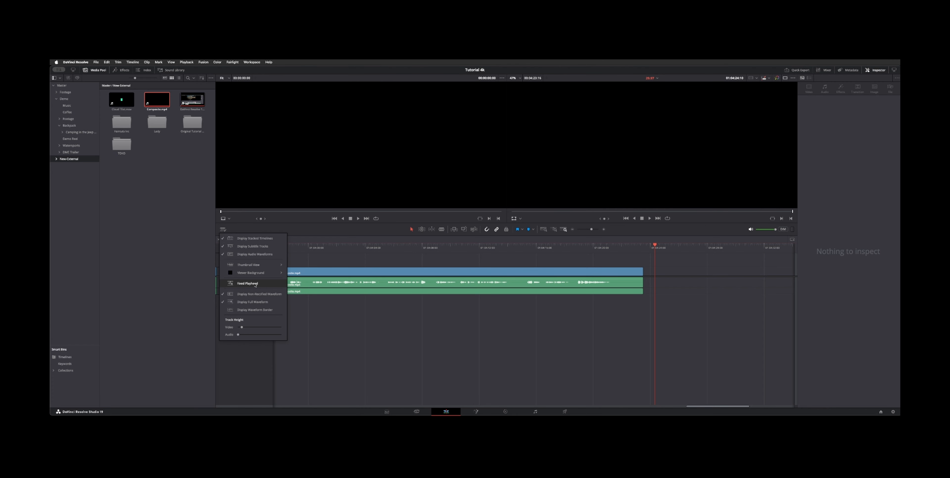
pyautogui.click(390, 330)
pyautogui.press('Home')
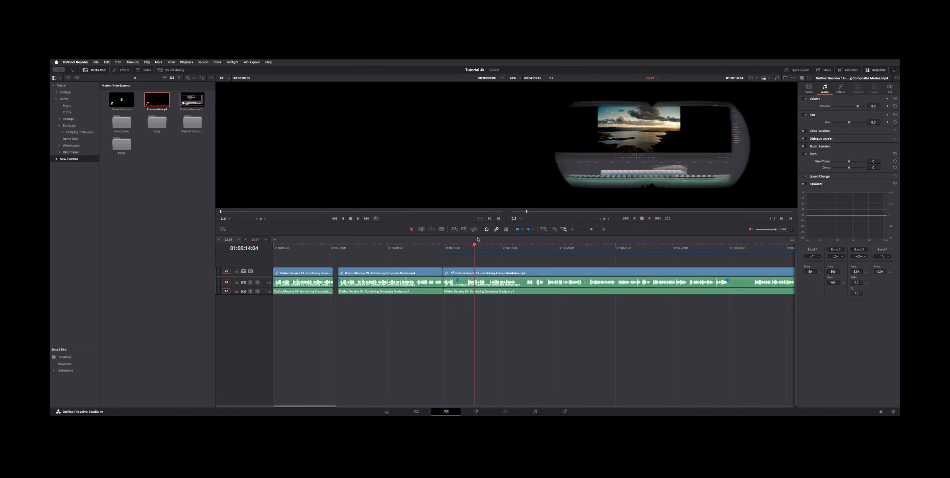
# Play the timeline and scrub the playhead along the ruler to watch the fixed playhead behaviour
pyautogui.click(223, 229)
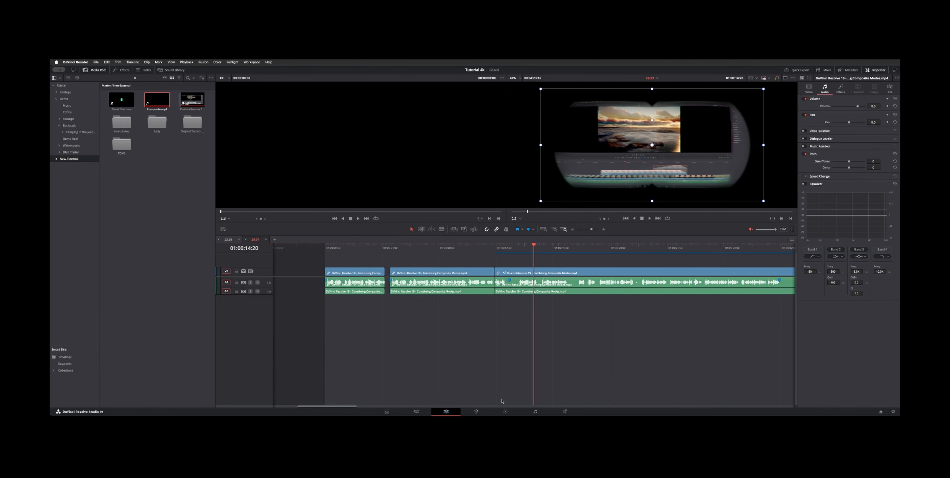
pyautogui.press('space')
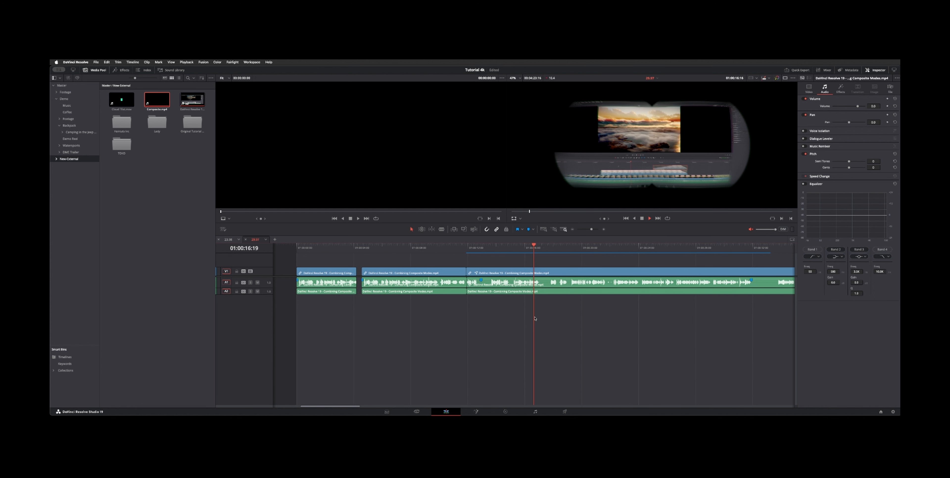
pyautogui.press('space')
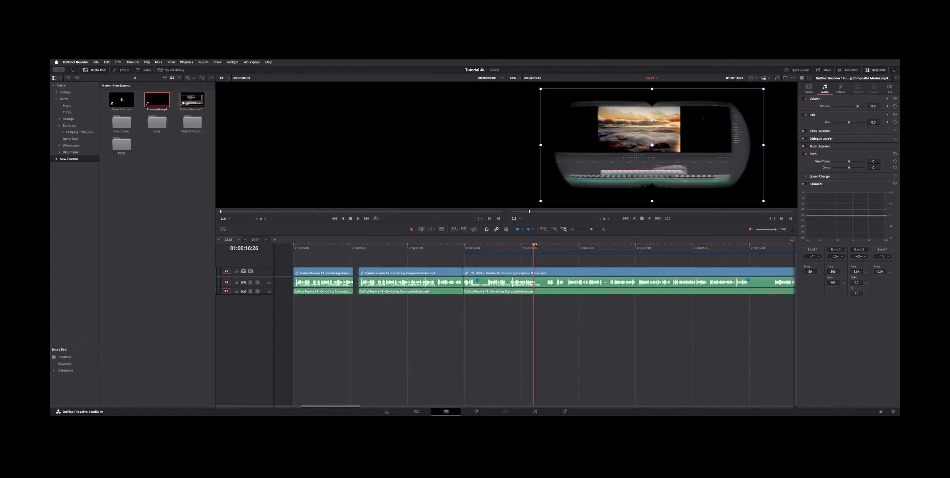
pyautogui.moveTo(534, 245); pyautogui.dragTo(328, 247)
pyautogui.moveTo(404, 246); pyautogui.dragTo(460, 246)
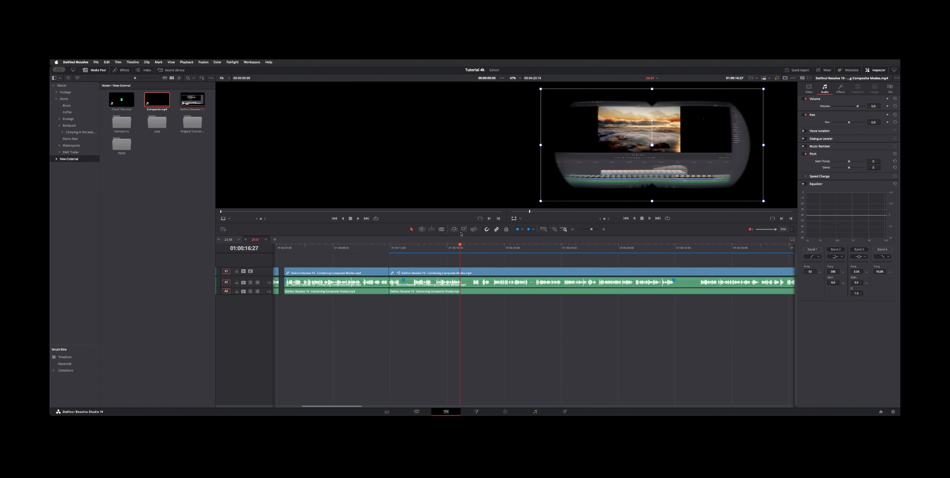
# Play briefly, then switch Fixed Playhead off in the timeline view options
pyautogui.press('space')
pyautogui.press('space')
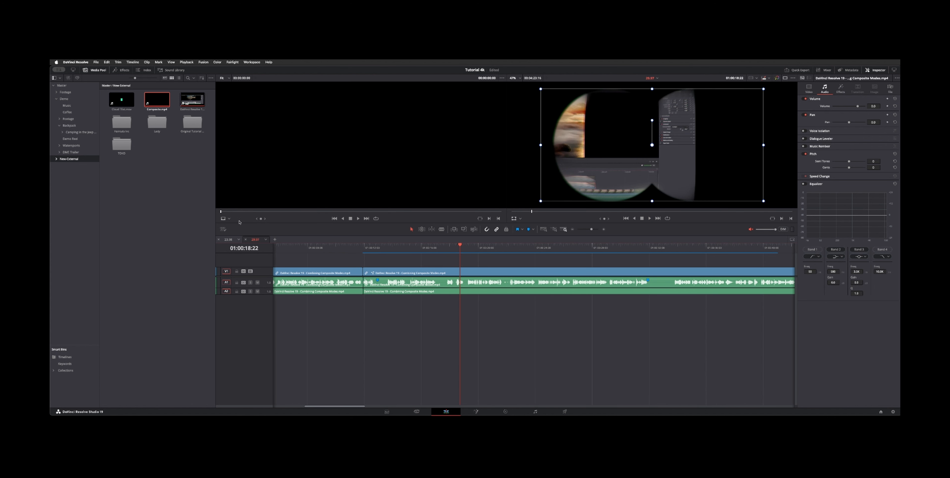
pyautogui.click(222, 230)
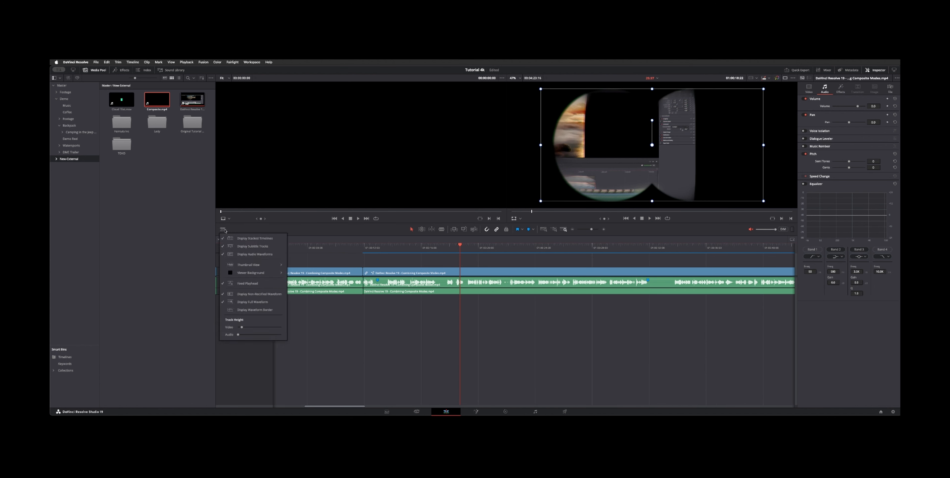
pyautogui.click(257, 283)
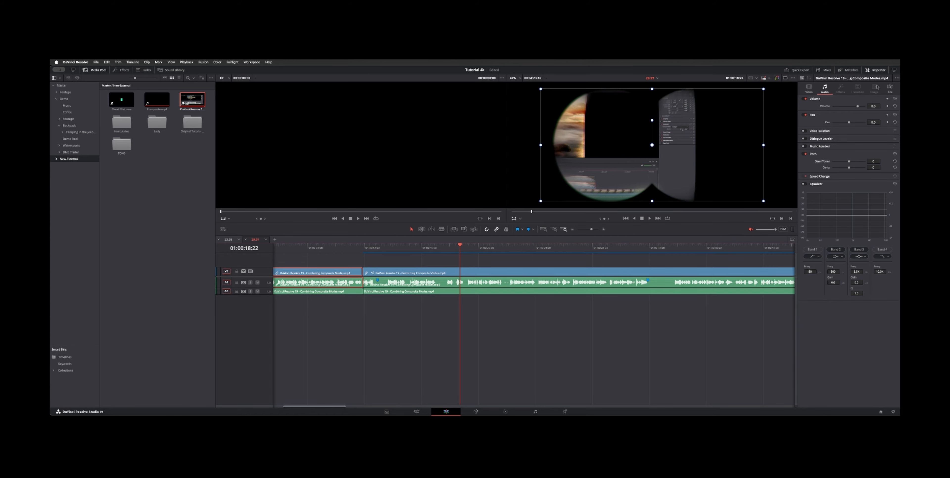
# Open the clip's File inspector and lower the Left 1 channel level to -9.2 in Audio Configuration
pyautogui.click(891, 89)
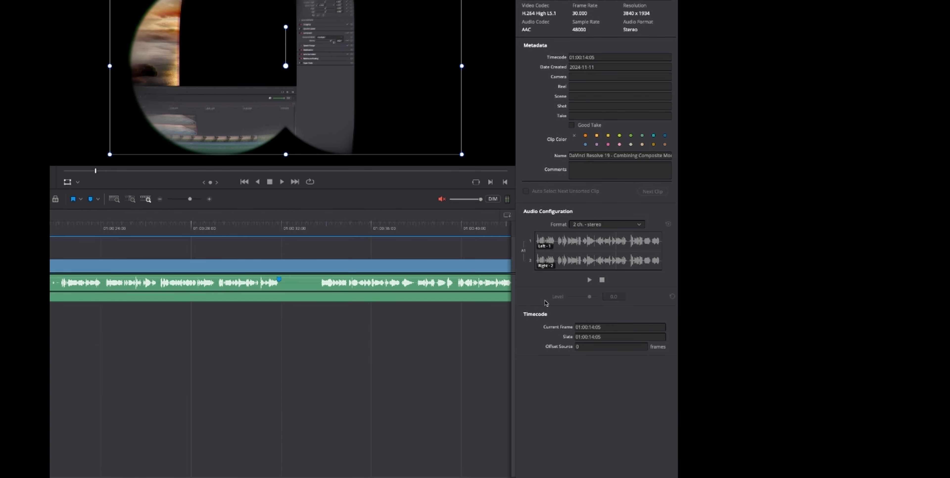
pyautogui.click(565, 243)
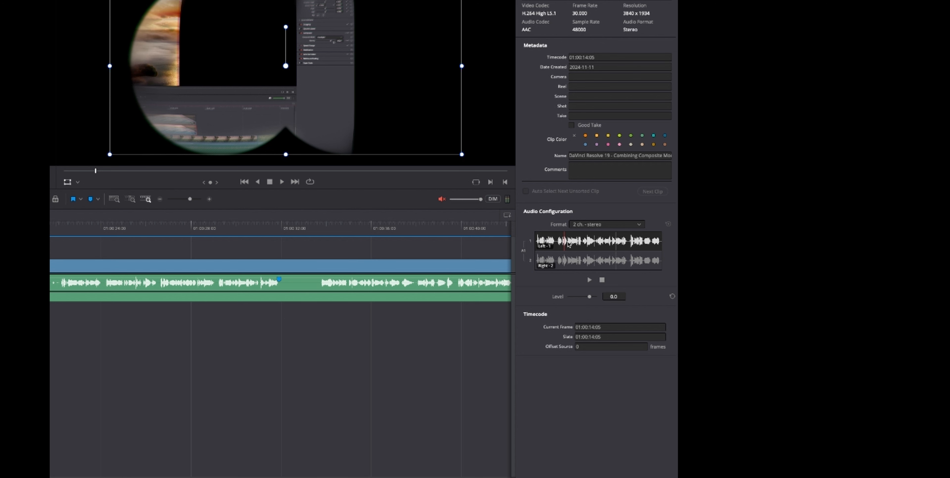
pyautogui.moveTo(589, 298); pyautogui.dragTo(588, 298)
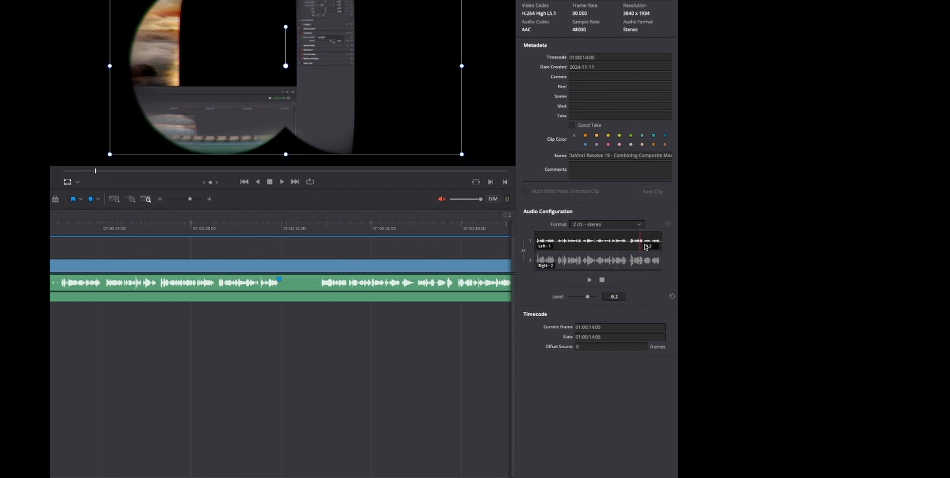
# Adjust the Right 2 channel level slightly, then reset it to 0.0
pyautogui.click(562, 271)
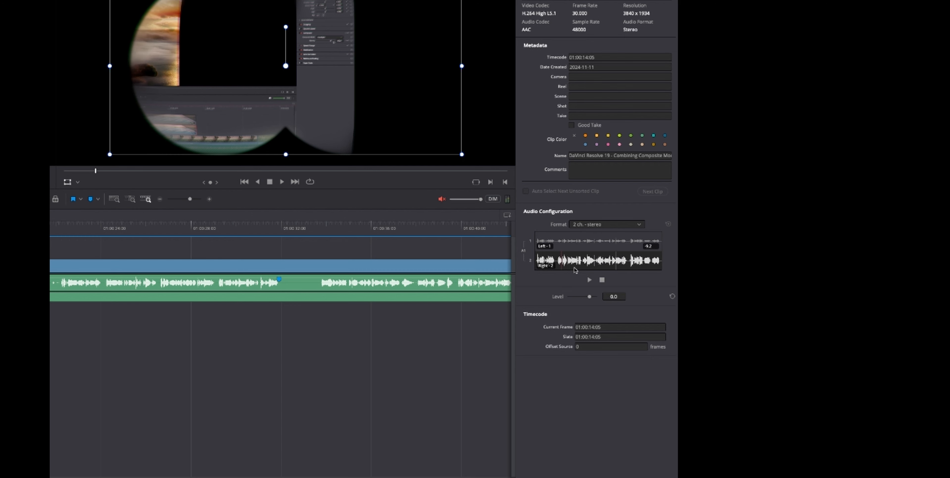
pyautogui.moveTo(589, 295); pyautogui.dragTo(590, 297)
pyautogui.click(646, 285)
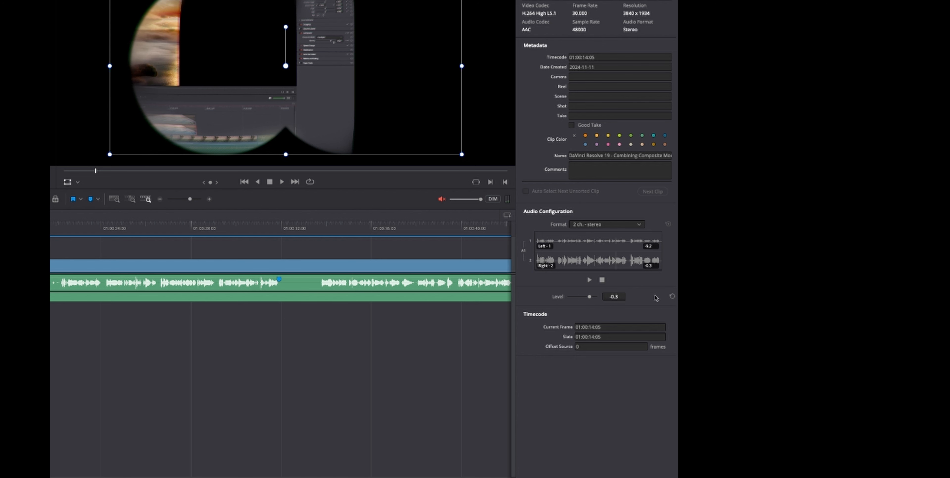
pyautogui.click(606, 262)
pyautogui.click(672, 297)
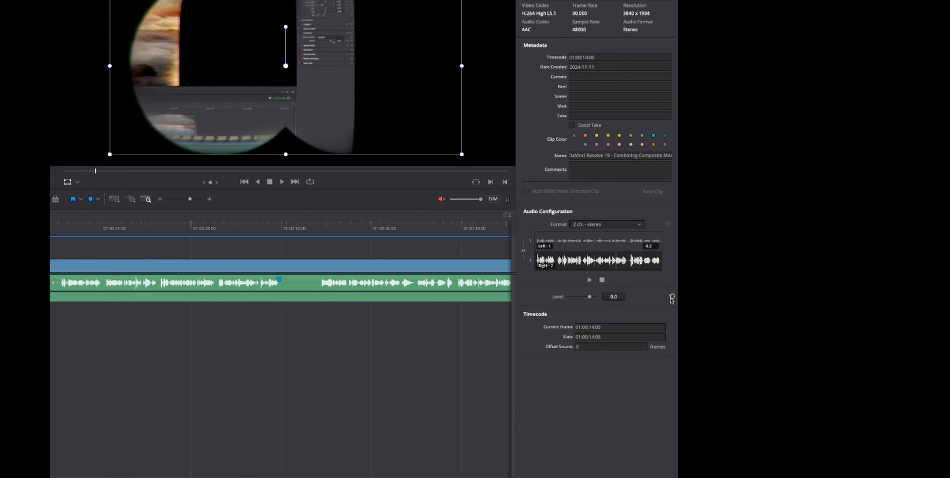
pyautogui.click(629, 244)
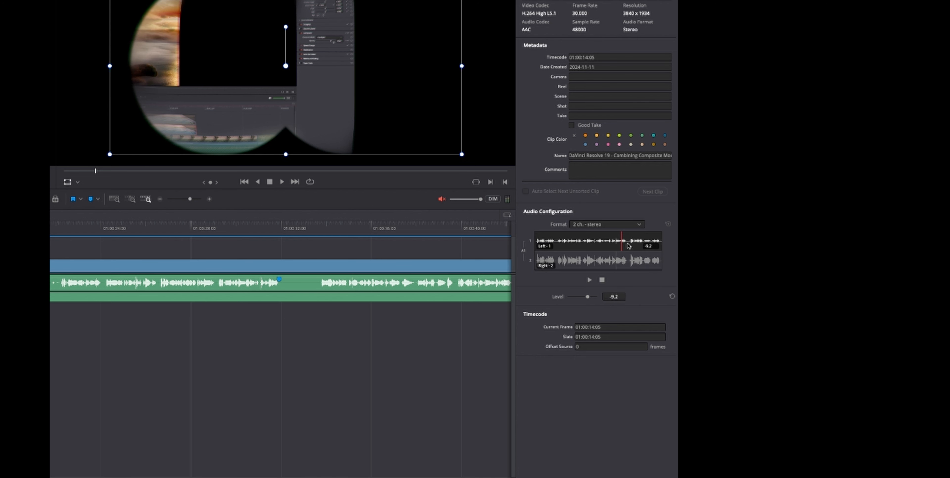
# Display individual audio channels for the audio clip in the timeline
pyautogui.rightClick(133, 288)
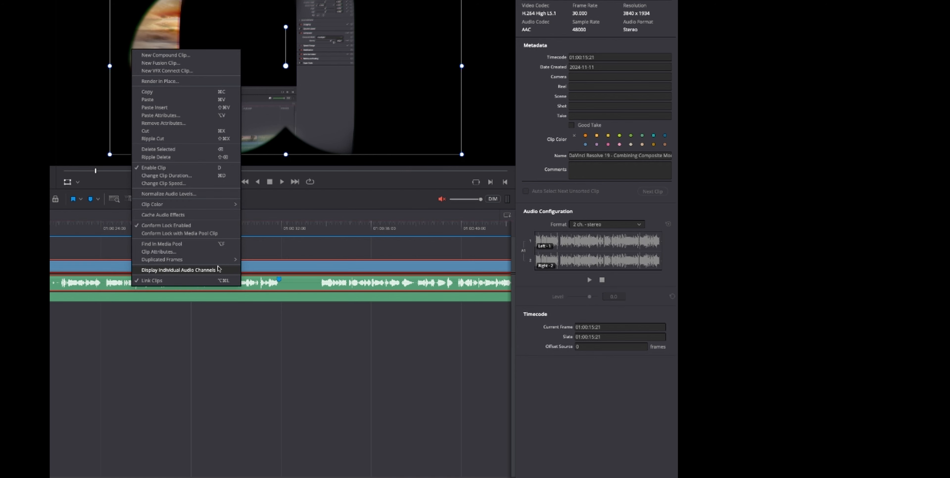
pyautogui.click(218, 270)
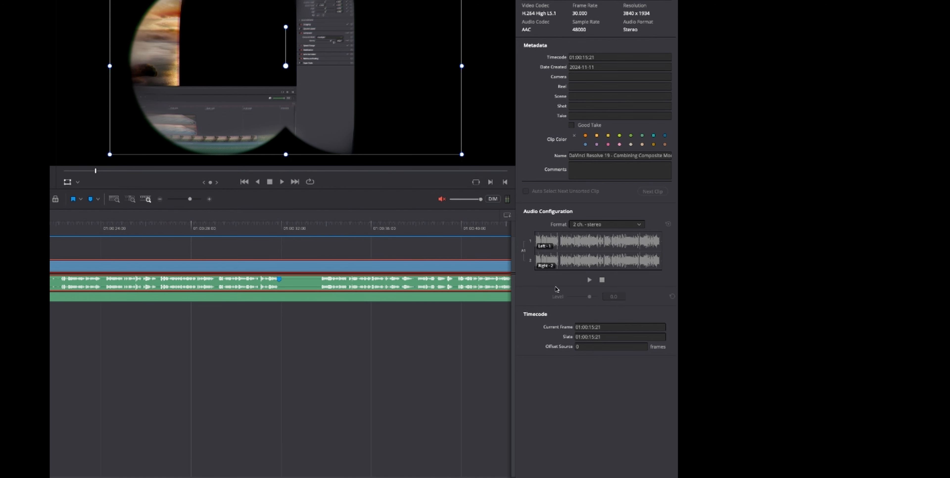
# Set the Right 2 channel level to -11.0, then reset it
pyautogui.click(567, 269)
pyautogui.moveTo(587, 302); pyautogui.dragTo(587, 301)
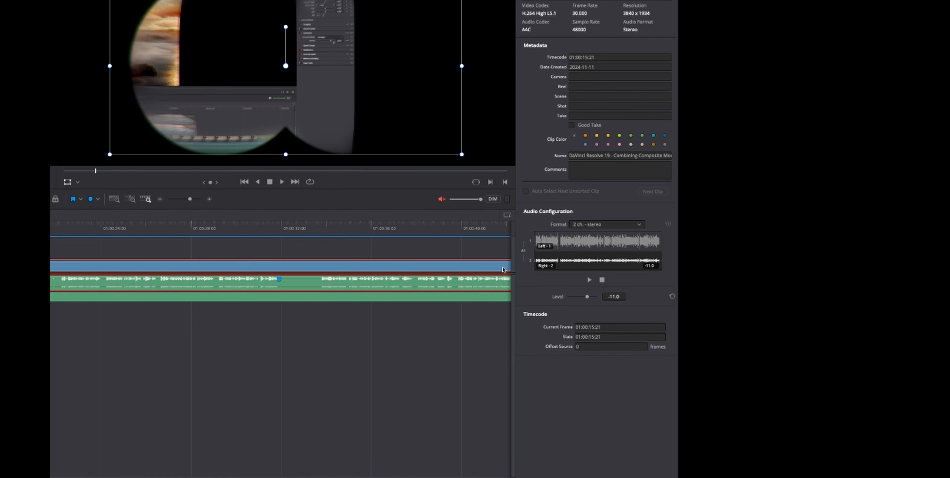
pyautogui.click(671, 297)
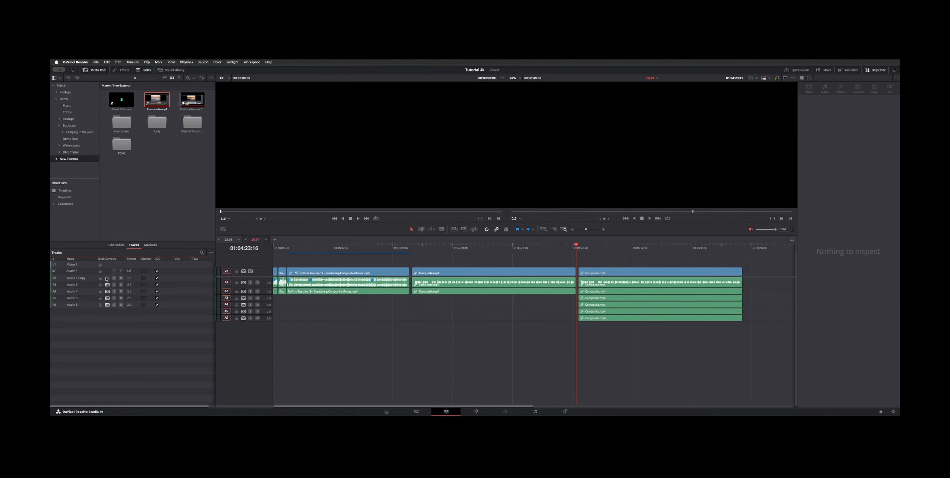
# Select the lower audio tracks in the Tracks index and across the track headers, closing the index panel
pyautogui.moveTo(106, 278); pyautogui.dragTo(108, 308)
pyautogui.click(145, 69)
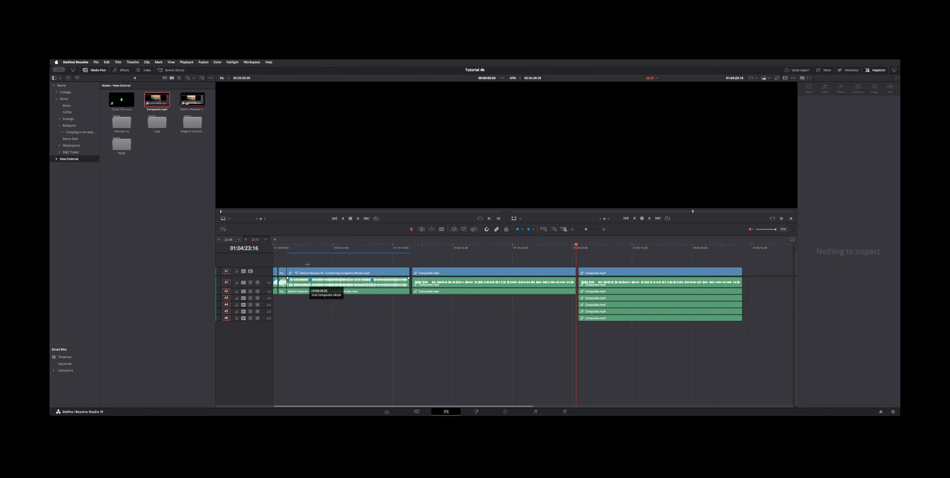
pyautogui.moveTo(251, 283); pyautogui.dragTo(250, 319)
pyautogui.moveTo(250, 283); pyautogui.dragTo(250, 319)
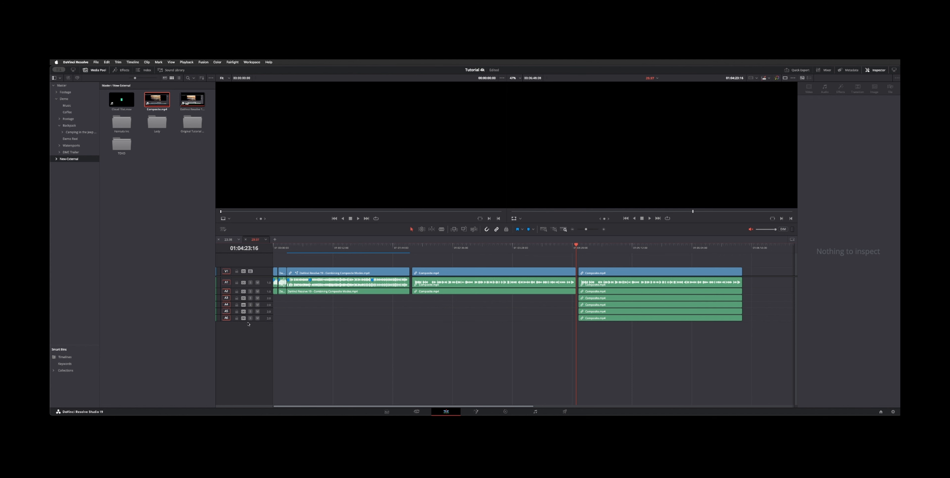
# Lock track V1 and audio tracks A2 through A6, then unlock them again
pyautogui.click(236, 271)
pyautogui.moveTo(238, 297); pyautogui.dragTo(238, 319)
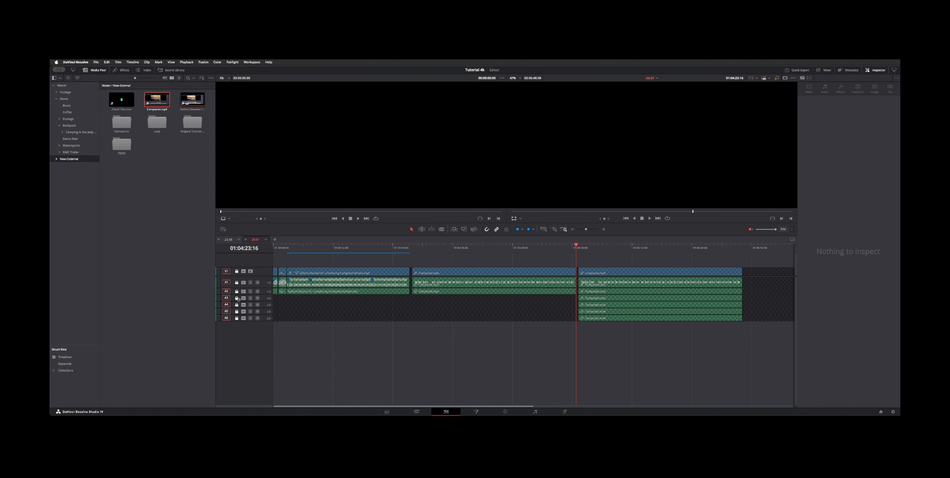
pyautogui.click(236, 271)
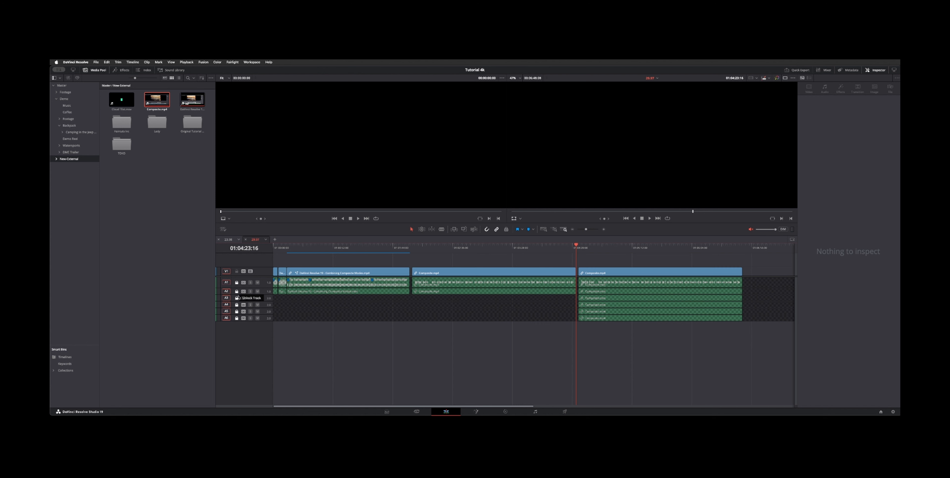
pyautogui.moveTo(237, 291); pyautogui.dragTo(237, 322)
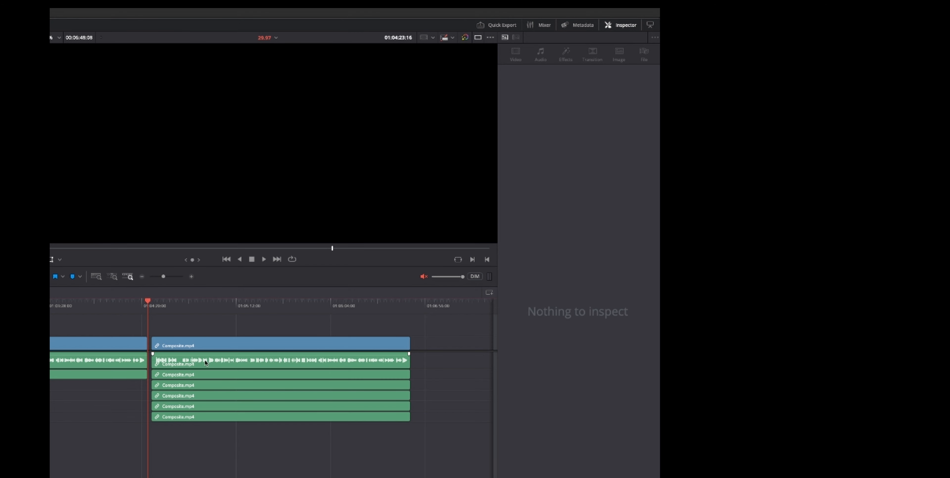
# Select the multichannel Composite.mp4 clips and open the Audio page of the Inspector
pyautogui.click(204, 360)
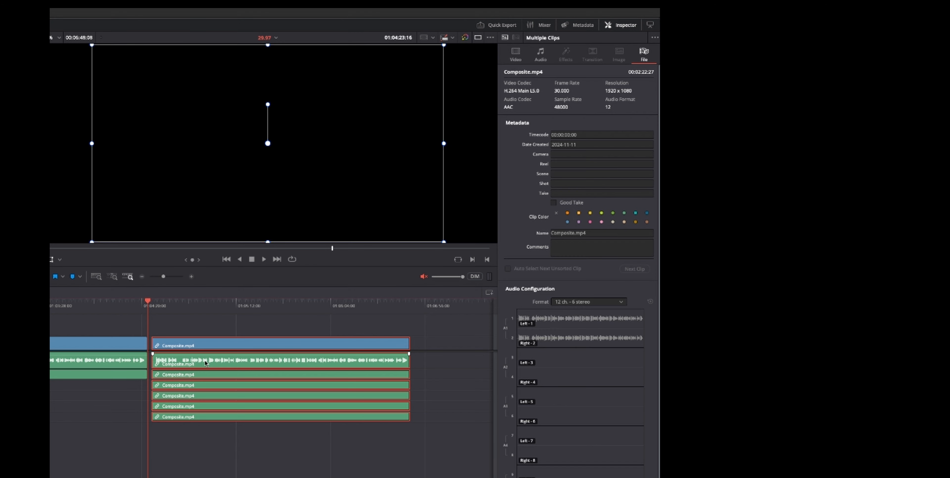
pyautogui.click(540, 56)
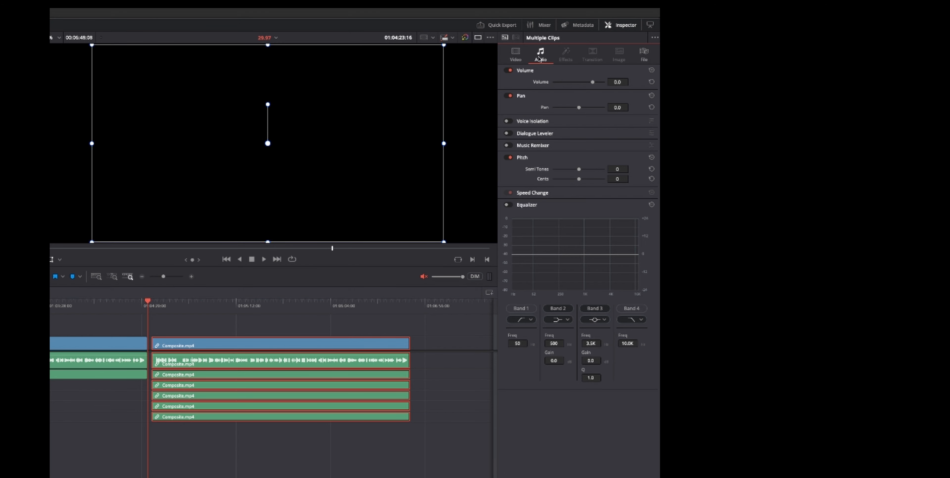
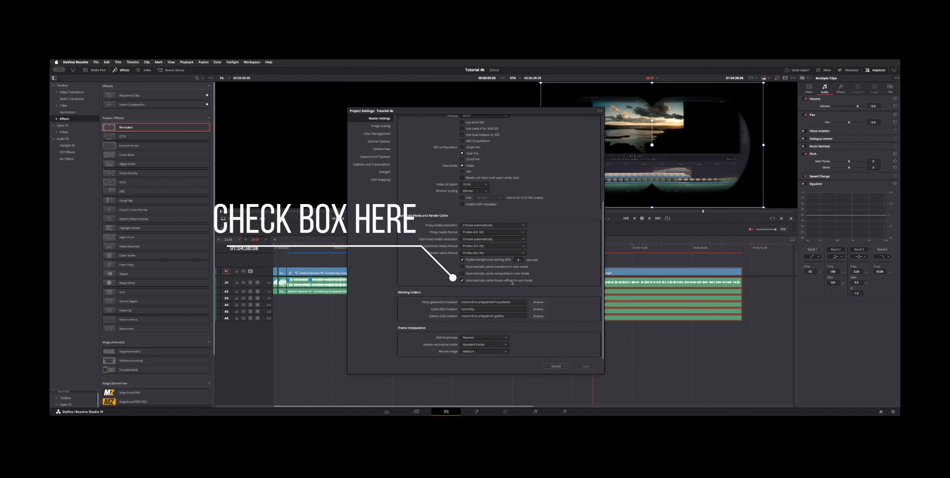
# Close the project settings and set the node graph to track node changes using the Purple color
pyautogui.click(556, 367)
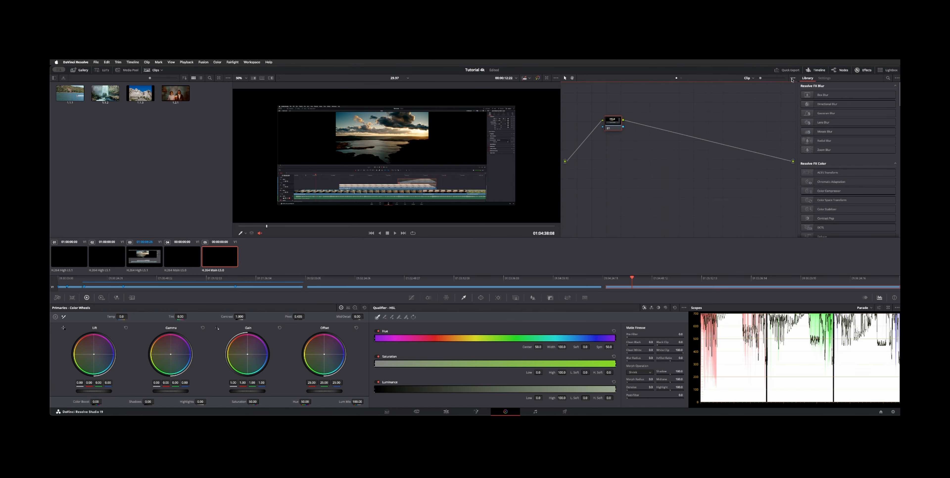
pyautogui.click(792, 78)
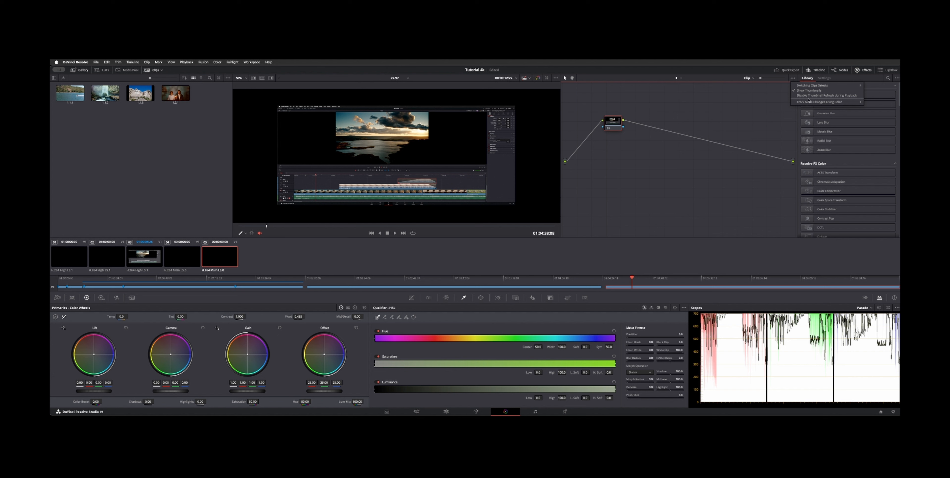
pyautogui.moveTo(814, 104)
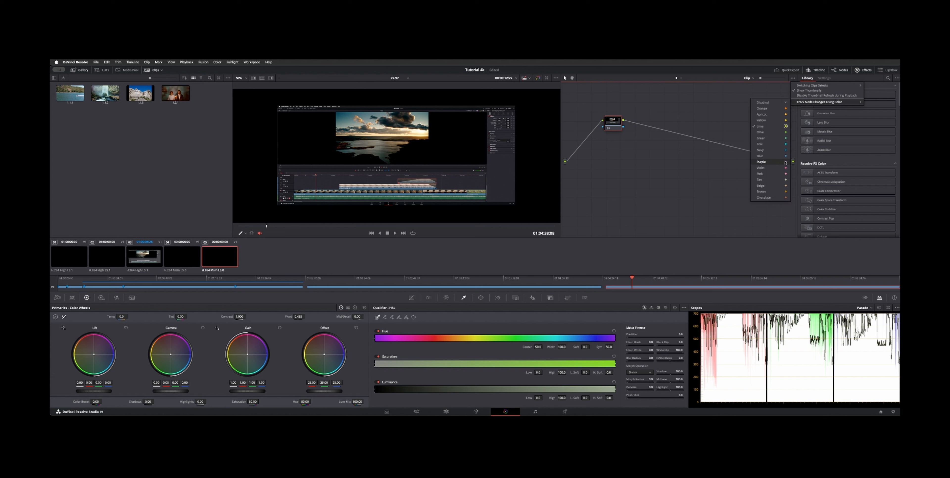
pyautogui.click(718, 178)
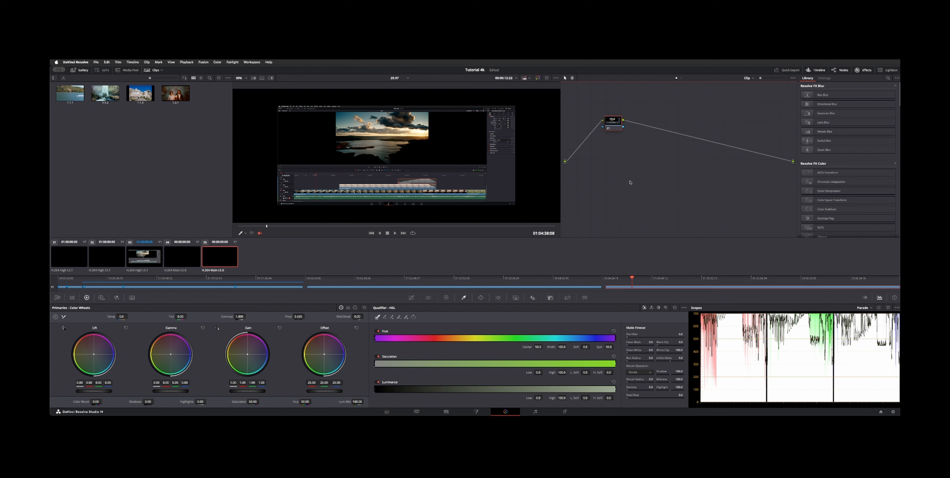
# Nudge the node slightly, undo the move, and inspect the node's change indicator
pyautogui.moveTo(611, 120); pyautogui.dragTo(611, 122)
pyautogui.press('super+z')
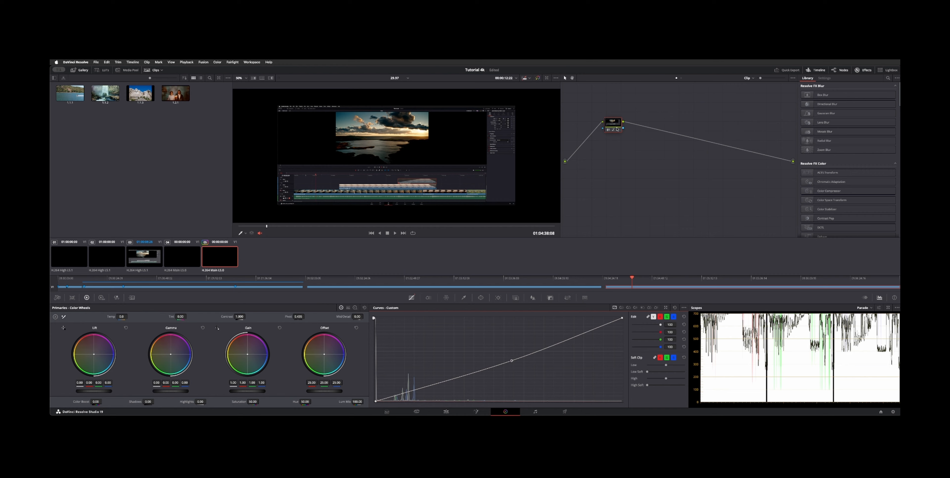
pyautogui.click(614, 135)
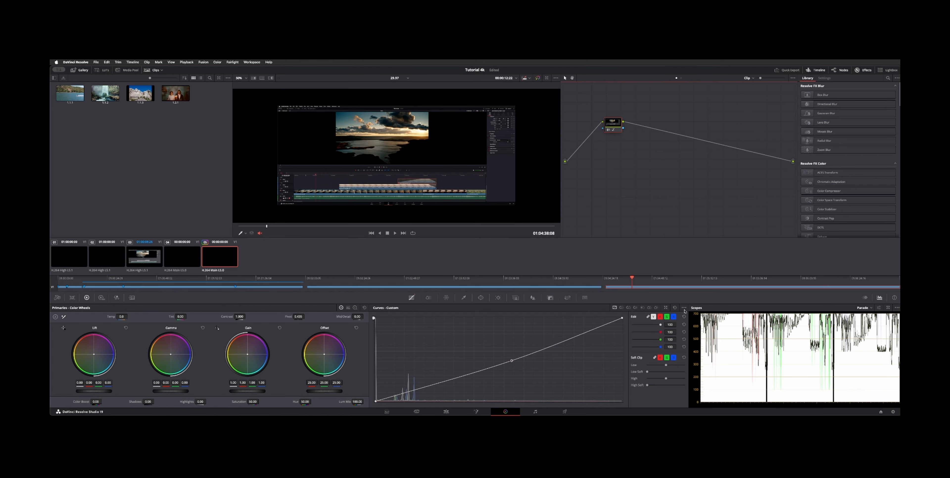
# Switch from the Curves palette to the Qualifier and set its default qualifier mode in the palette options
pyautogui.click(684, 308)
pyautogui.click(684, 309)
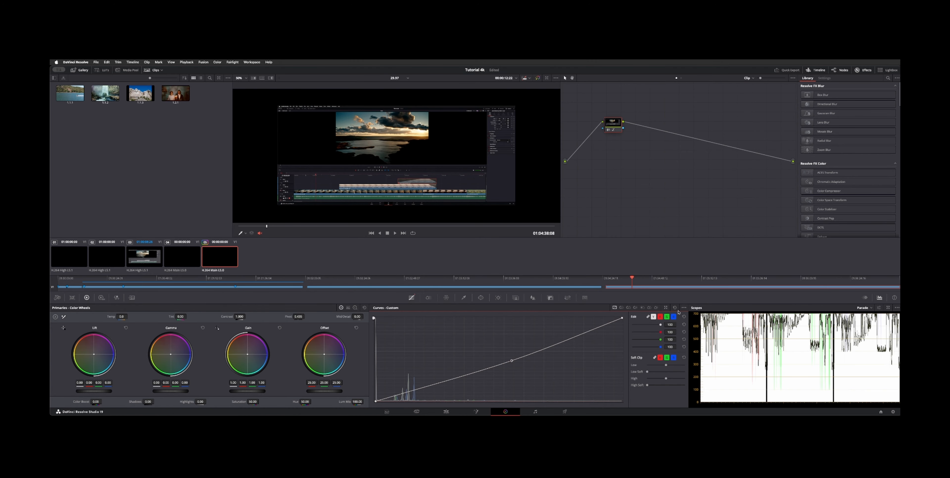
pyautogui.click(463, 298)
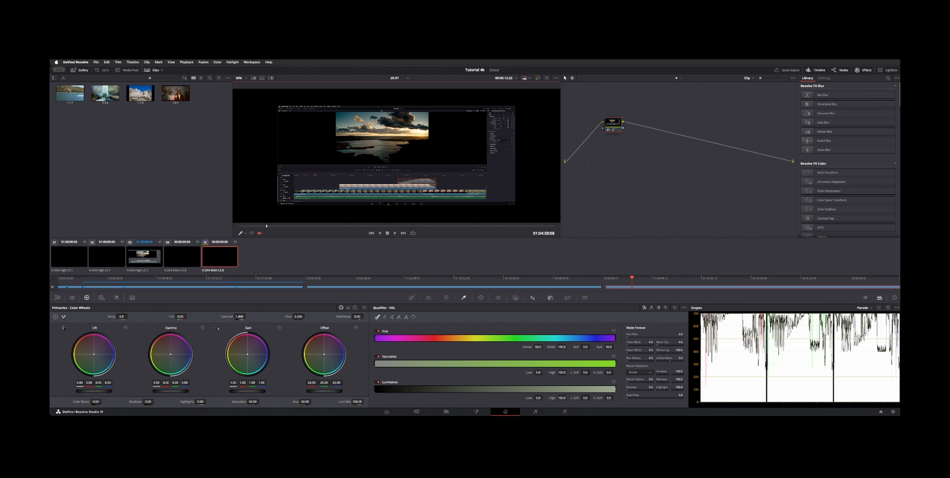
pyautogui.click(684, 308)
pyautogui.moveTo(689, 313)
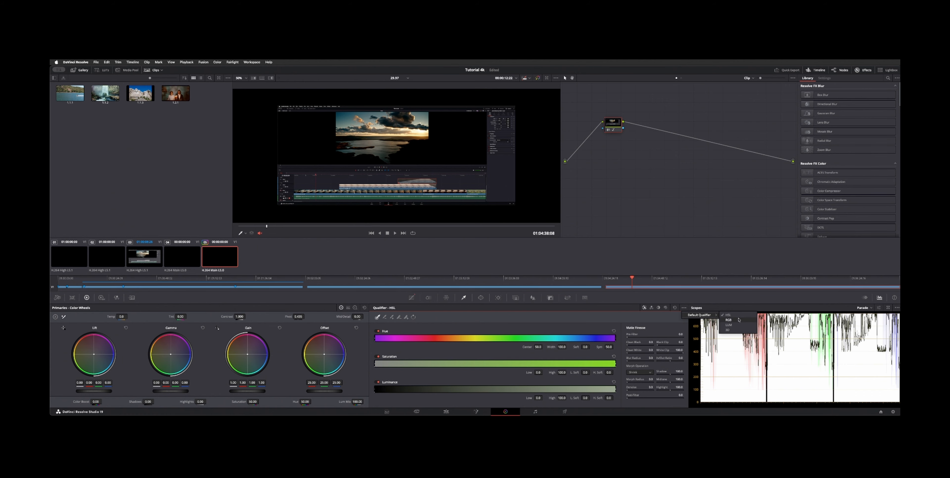
pyautogui.click(592, 322)
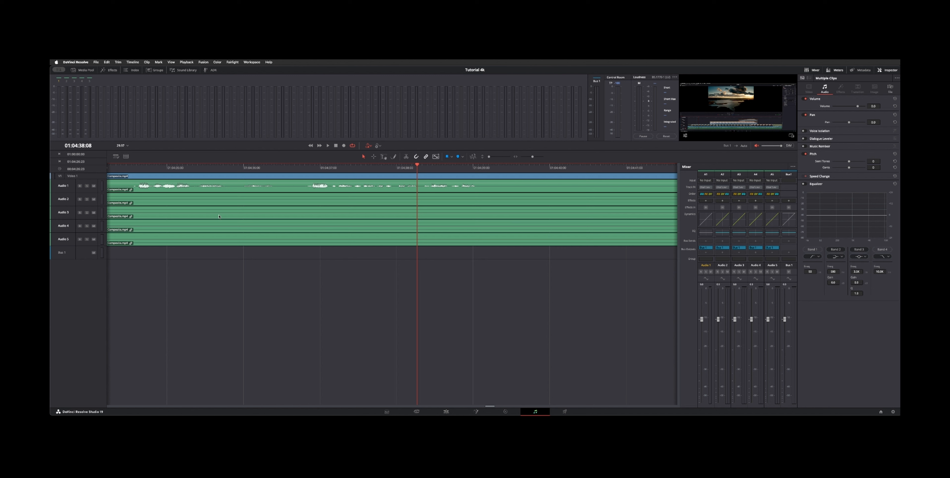
# Duplicate the Audio 1 track on the Fairlight timeline
pyautogui.click(199, 189)
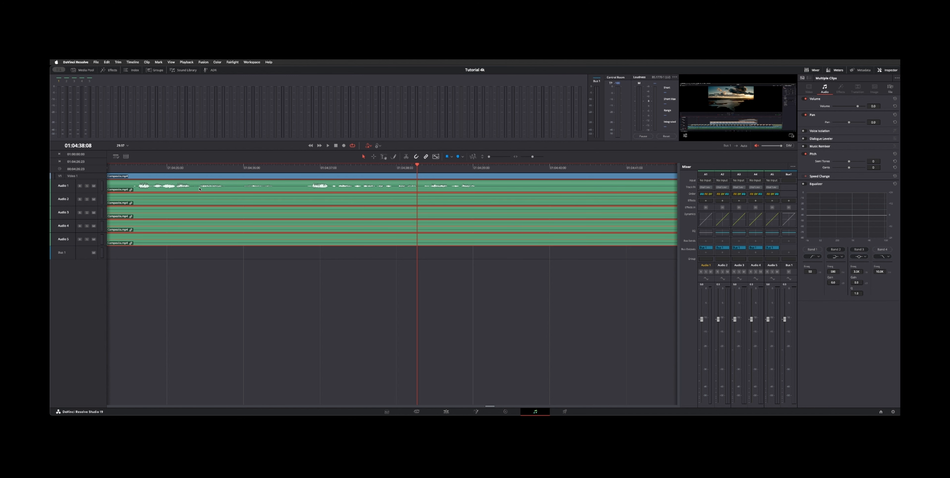
pyautogui.click(74, 191)
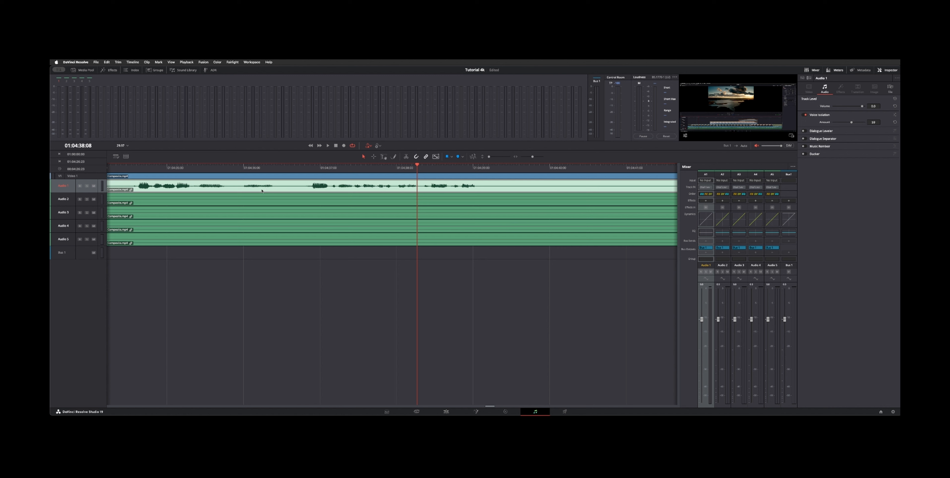
pyautogui.rightClick(74, 189)
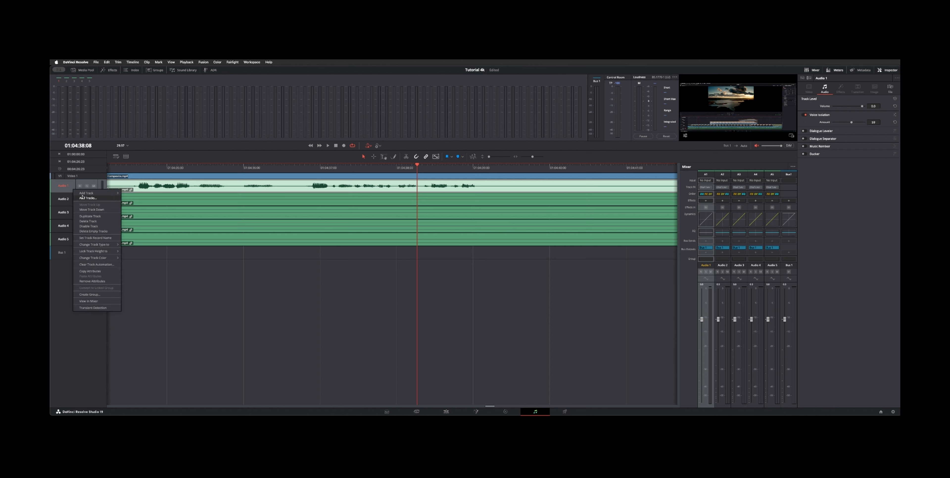
pyautogui.click(106, 215)
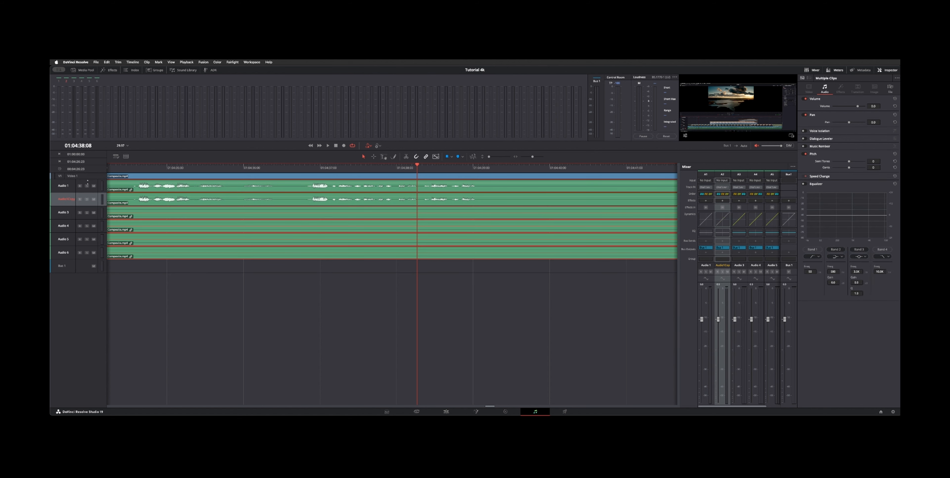
# Disable the original Audio 1 track and select clips on both audio tracks
pyautogui.rightClick(72, 186)
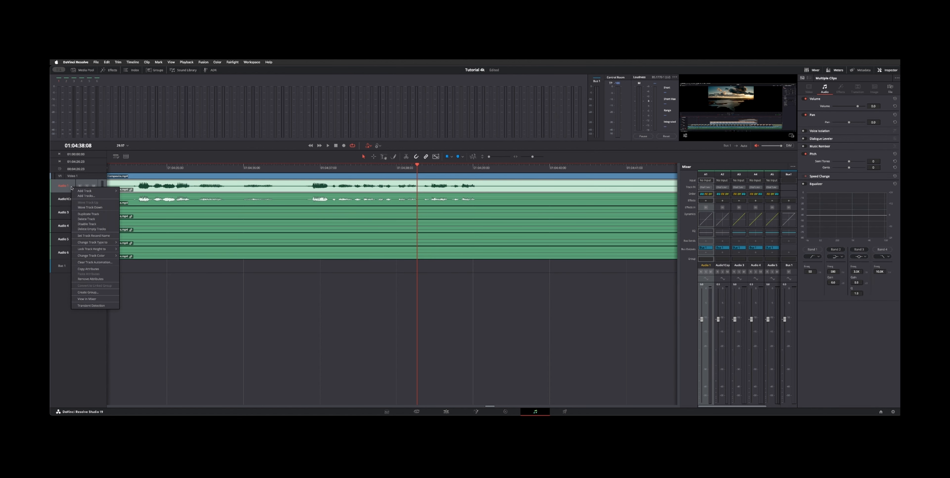
pyautogui.click(98, 223)
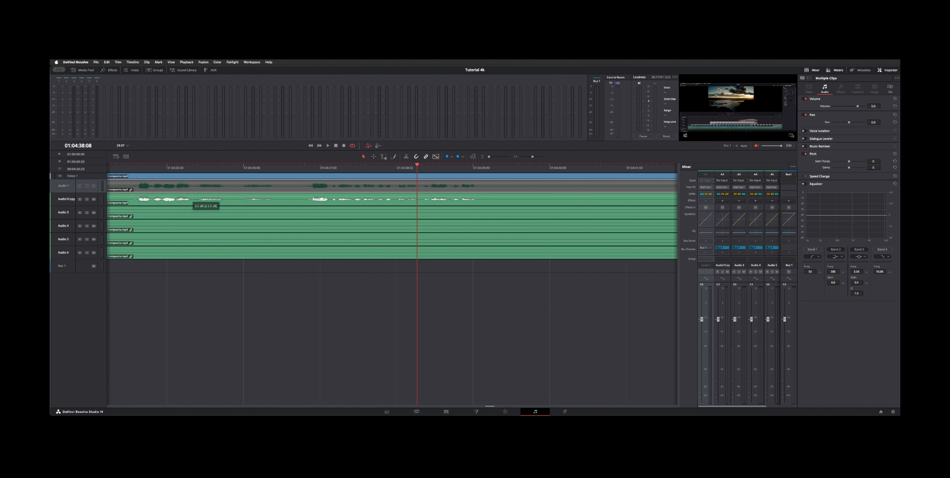
pyautogui.click(203, 201)
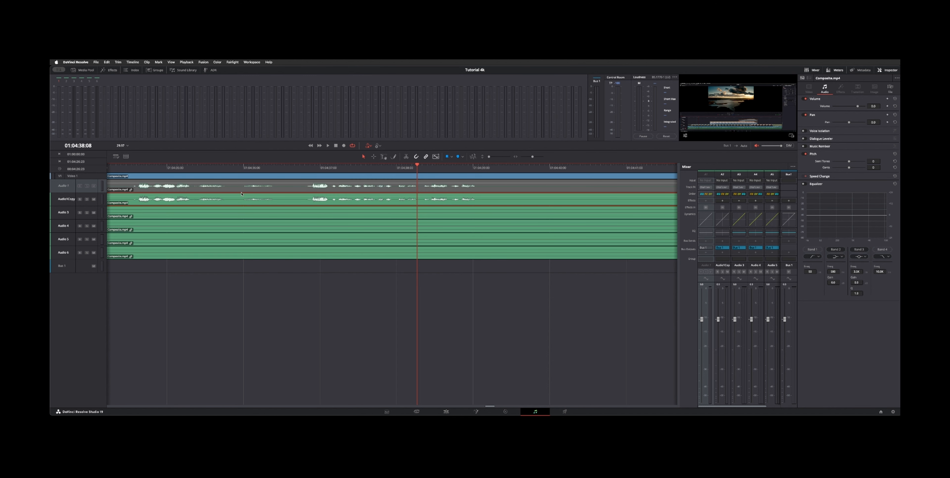
pyautogui.click(272, 191)
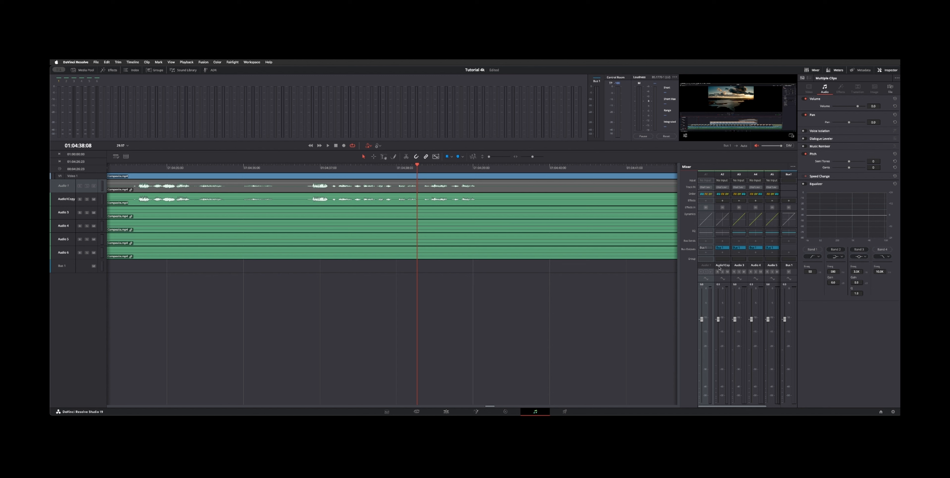
# Reorder the mixer strips so Audio 1 Copy becomes the first audio track
pyautogui.click(726, 265)
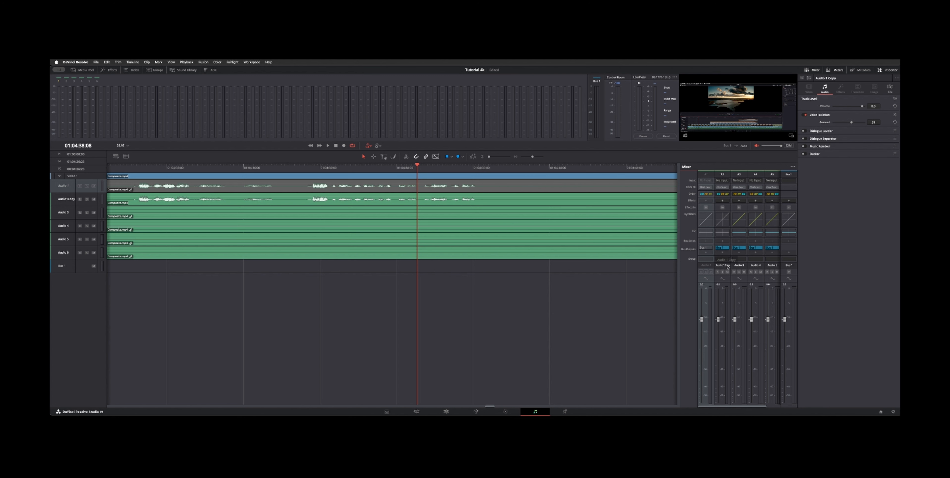
pyautogui.click(724, 266)
pyautogui.moveTo(718, 268); pyautogui.dragTo(702, 268)
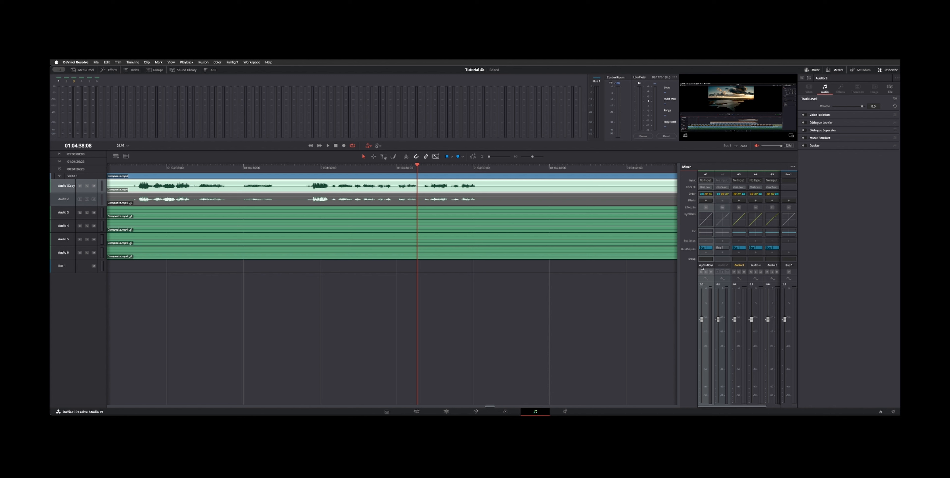
# Move the disabled audio track's mixer strip to the last track position
pyautogui.click(723, 267)
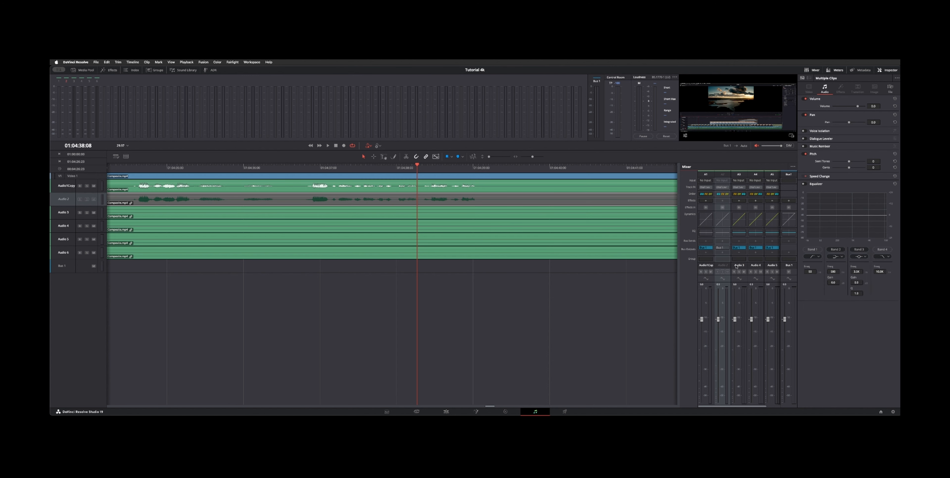
pyautogui.moveTo(736, 267); pyautogui.dragTo(792, 266)
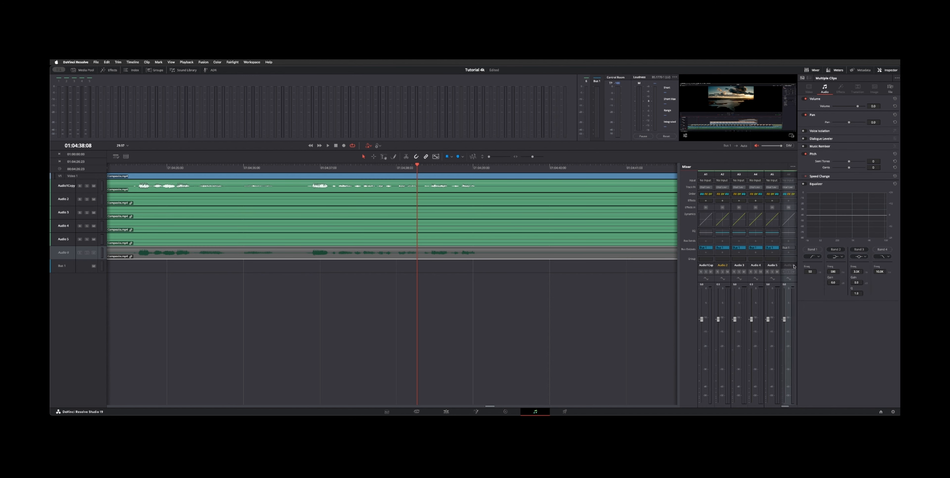
pyautogui.hscroll(2, 794, 267)
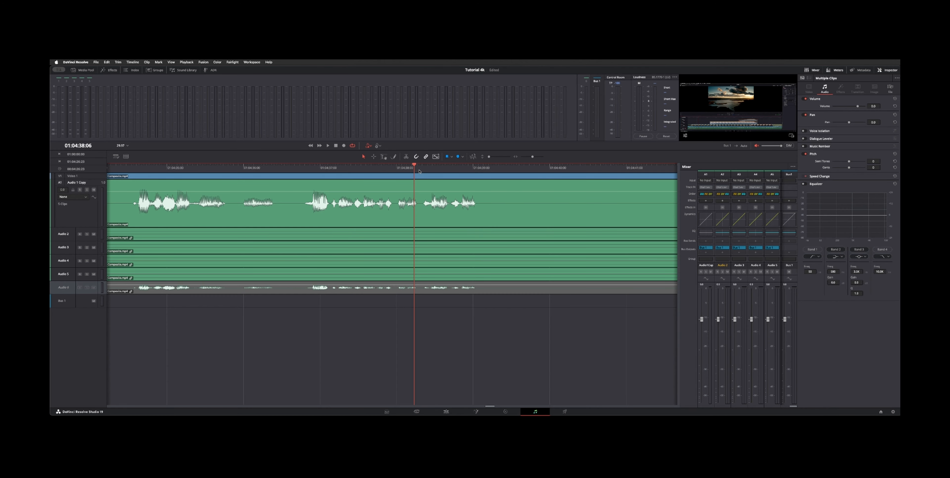
# Enlarge the Audio 1 Copy track and trim its clip edge at the playhead while viewing the waveform
pyautogui.click(419, 172)
pyautogui.press('super+backslash')
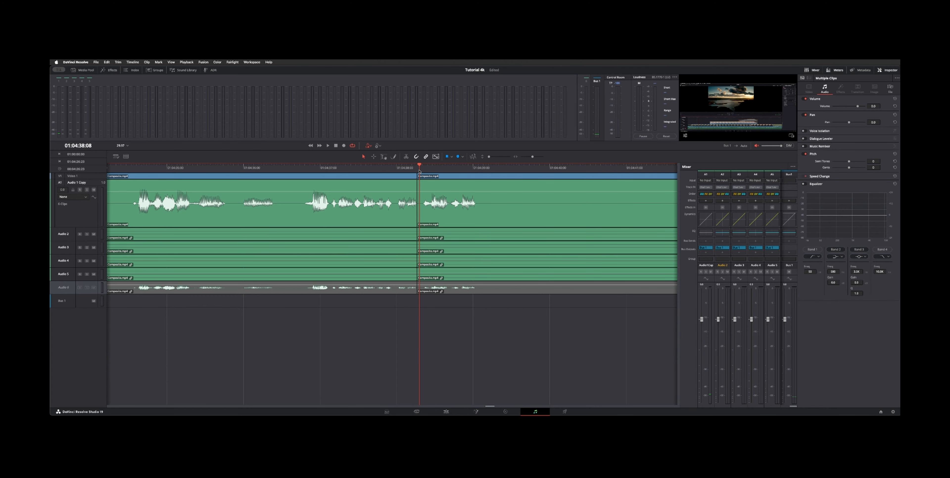
pyautogui.moveTo(418, 209); pyautogui.dragTo(427, 209)
pyautogui.moveTo(483, 211); pyautogui.dragTo(420, 209)
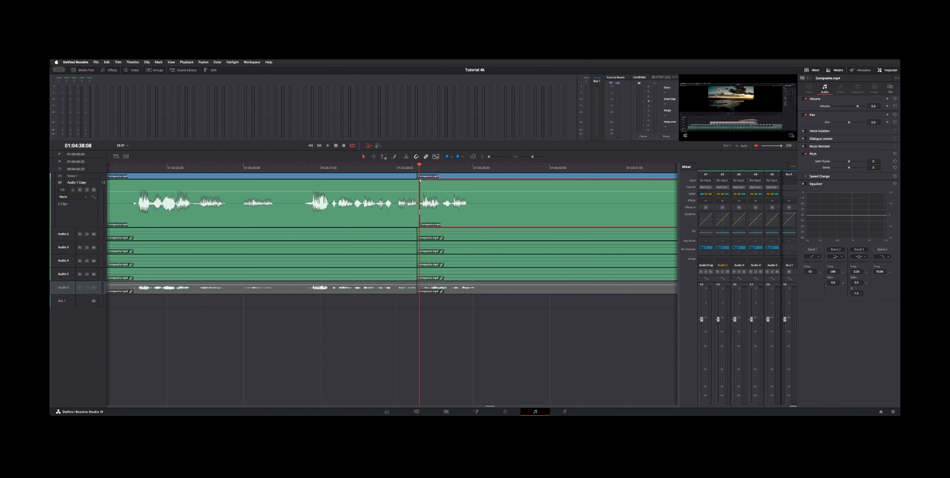
pyautogui.moveTo(419, 212); pyautogui.dragTo(419, 212)
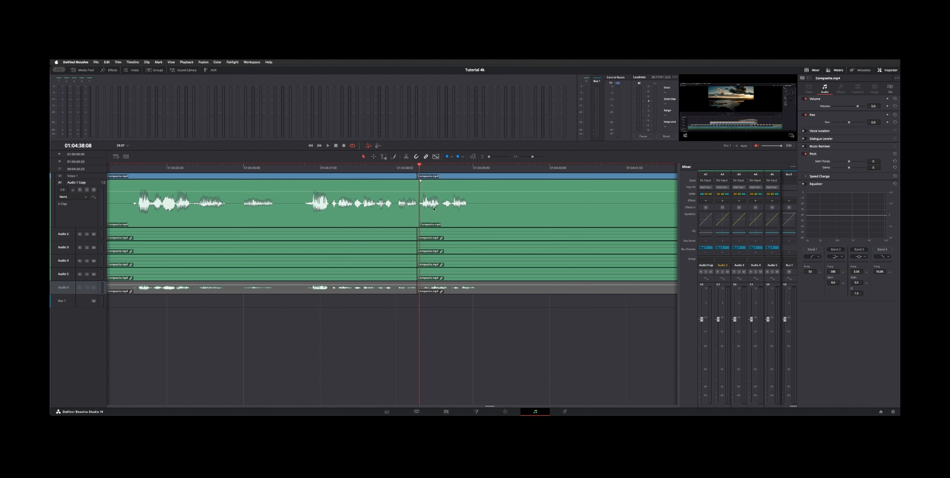
pyautogui.moveTo(418, 212)
pyautogui.mouseDown()
pyautogui.moveTo(450, 208)
pyautogui.moveTo(402, 214)
pyautogui.moveTo(430, 213)
pyautogui.moveTo(421, 211)
pyautogui.mouseUp()
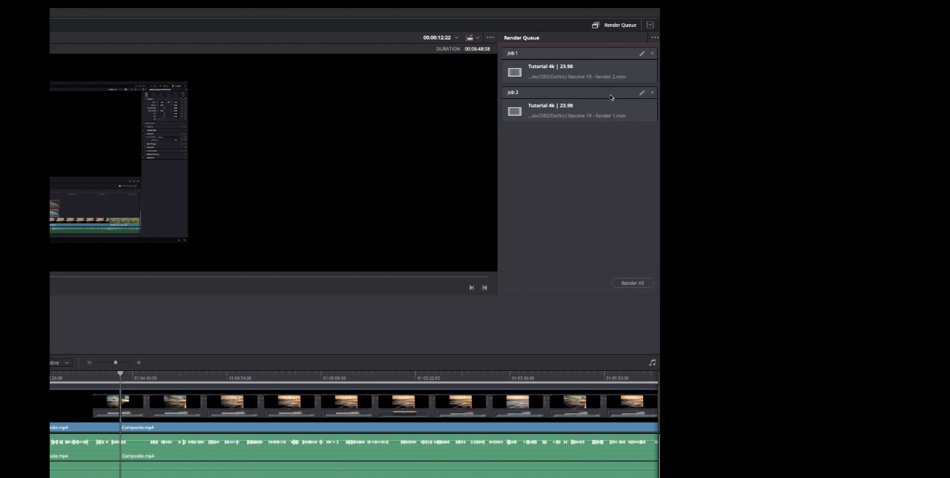
# Reorder the render queue by dragging Job 1 below Job 2
pyautogui.click(613, 105)
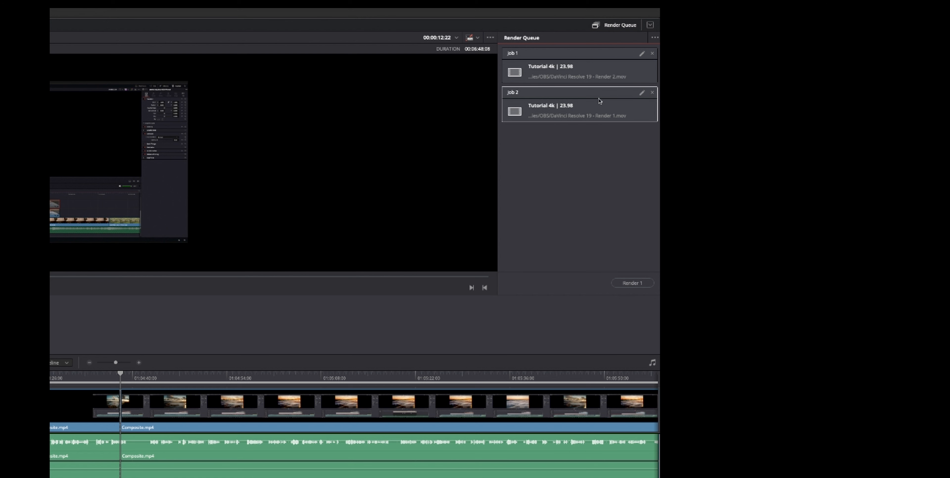
pyautogui.click(603, 77)
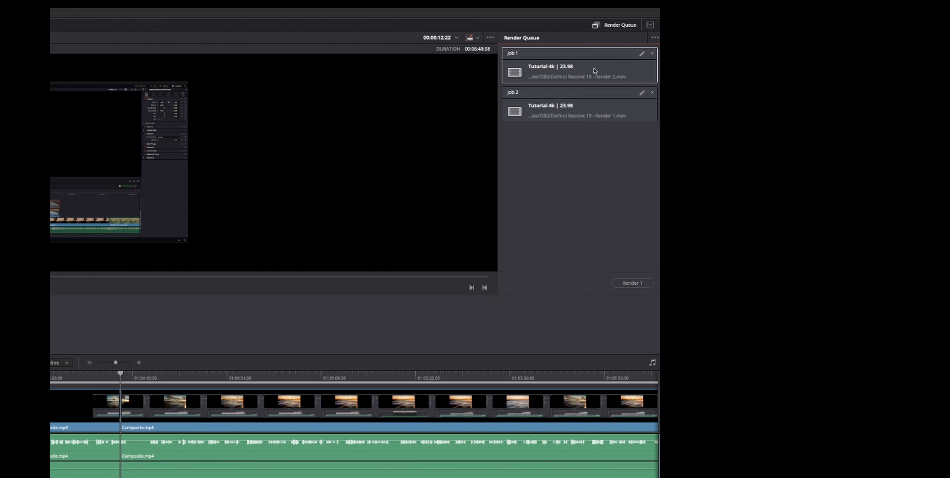
pyautogui.moveTo(595, 71)
pyautogui.mouseDown()
pyautogui.moveTo(589, 76)
pyautogui.moveTo(617, 140)
pyautogui.moveTo(583, 106)
pyautogui.mouseUp()
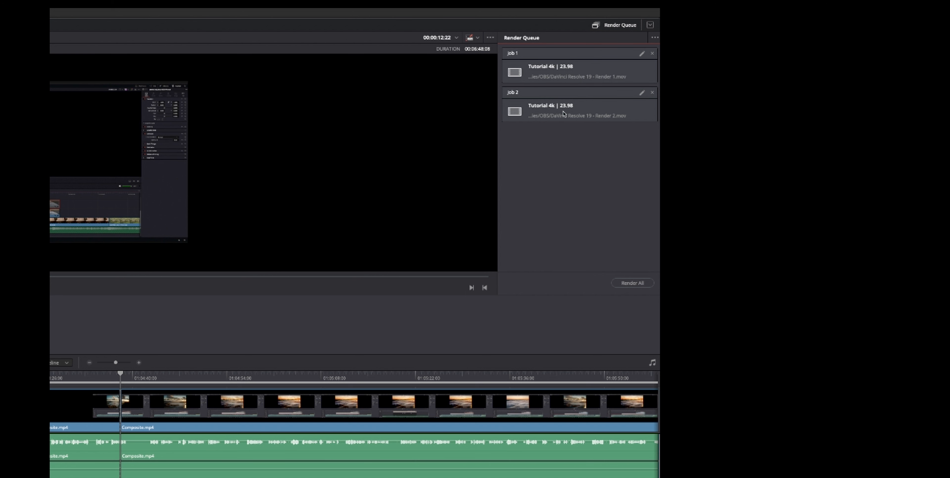
pyautogui.click(574, 115)
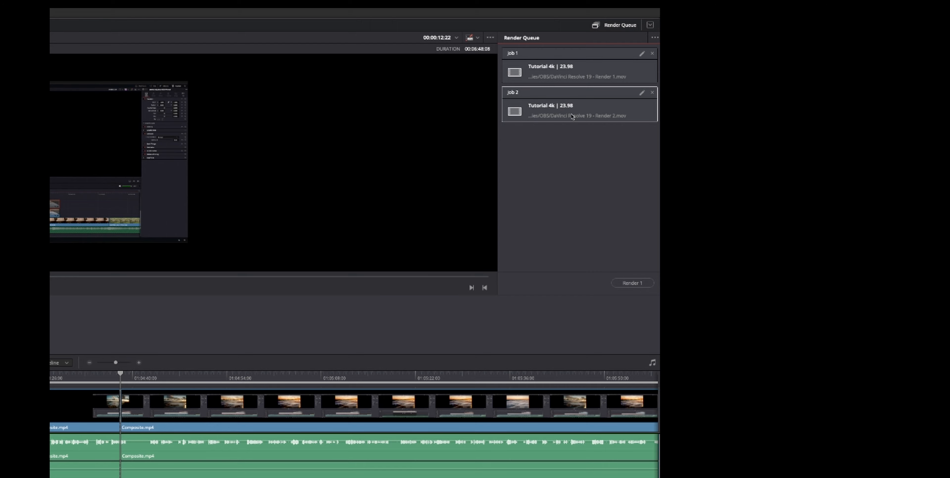
pyautogui.click(594, 218)
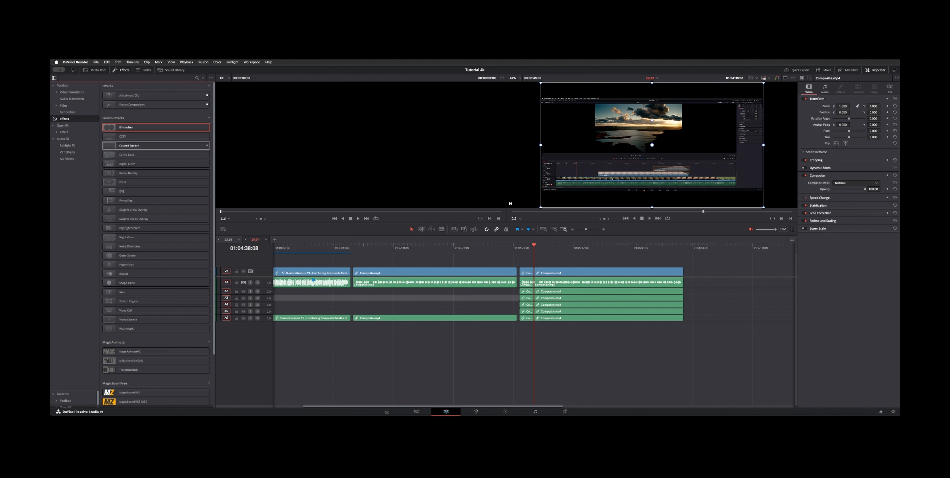
# Open the Media Pool and show the Timelines smart bin's contents
pyautogui.click(119, 70)
pyautogui.click(88, 69)
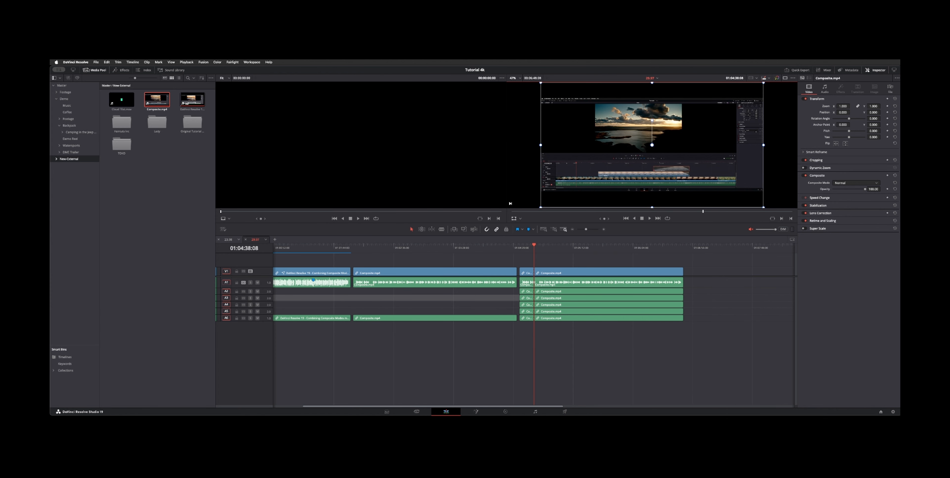
pyautogui.click(65, 357)
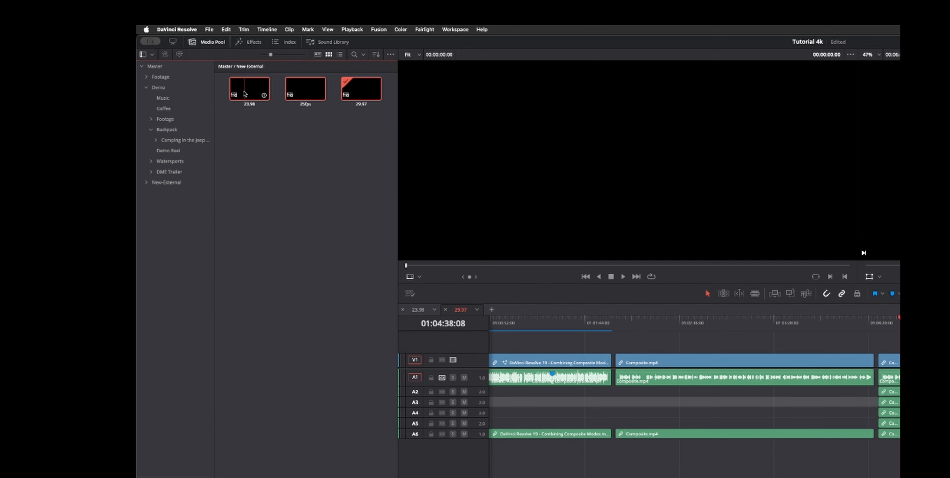
# Open the context menu of the selected timelines and review its Timelines submenu options, then dismiss it
pyautogui.rightClick(245, 94)
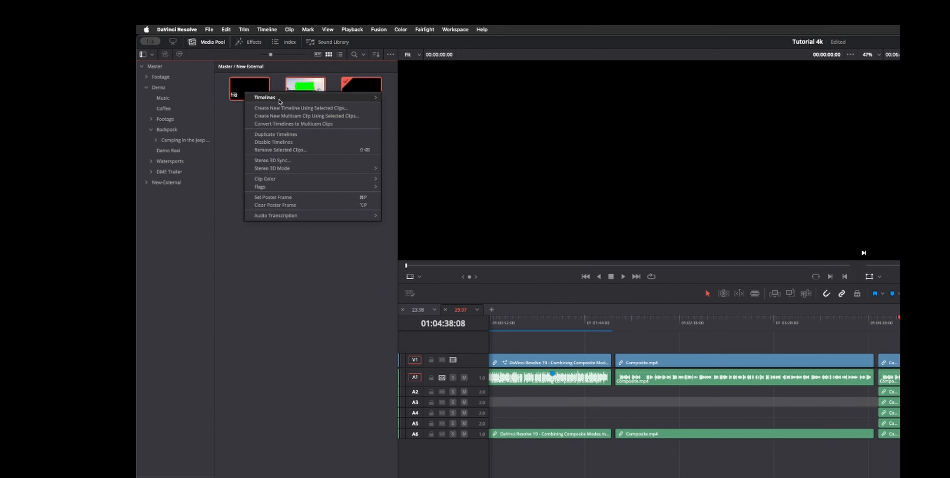
pyautogui.moveTo(279, 100)
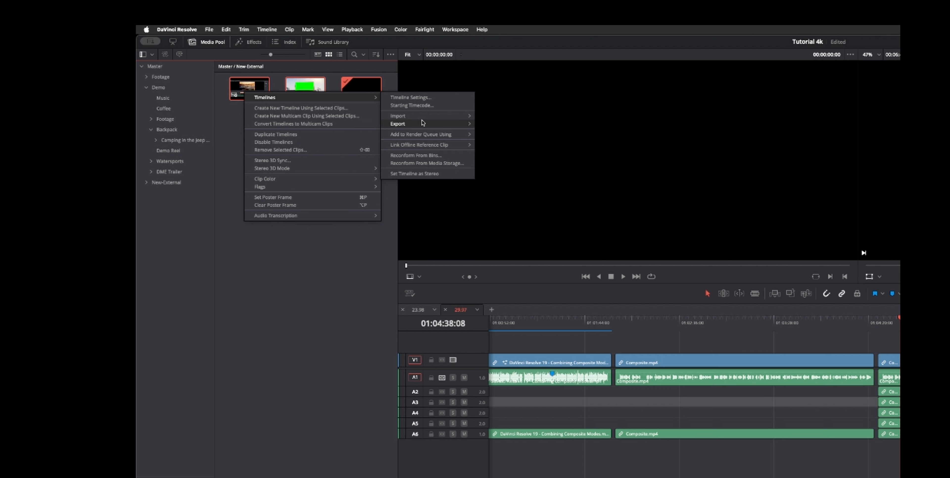
pyautogui.moveTo(427, 134)
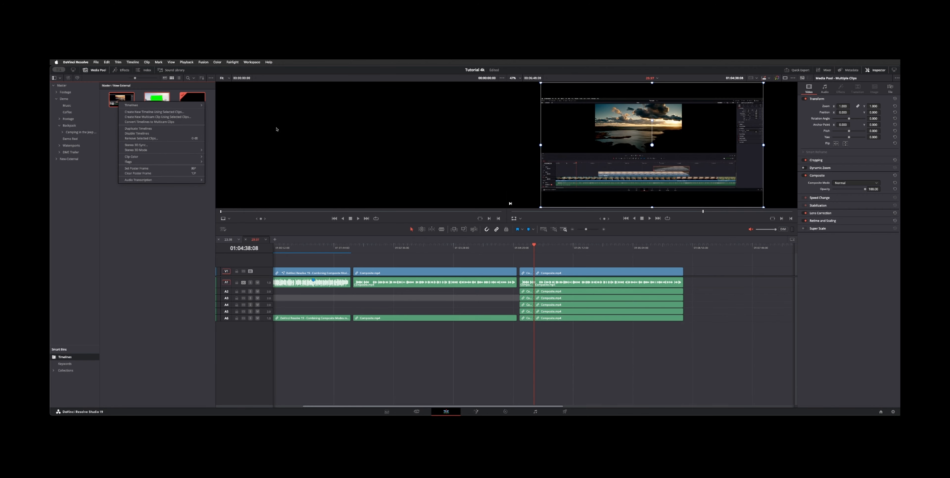
pyautogui.click(188, 223)
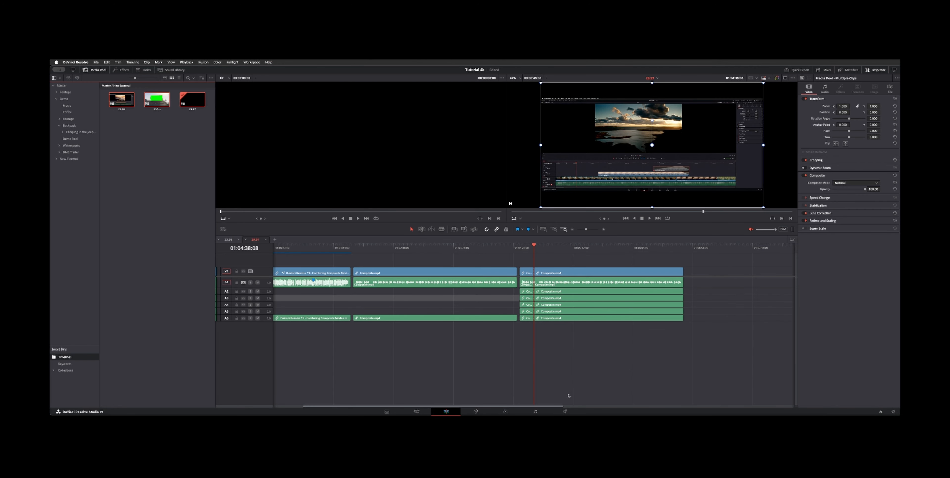
# Switch to the Deliver page and review the render settings options menu, then close it
pyautogui.click(564, 411)
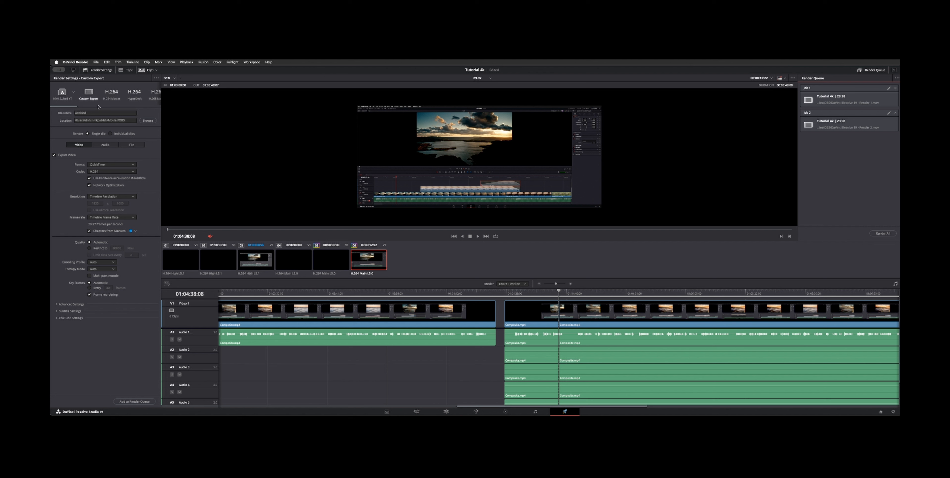
pyautogui.click(157, 78)
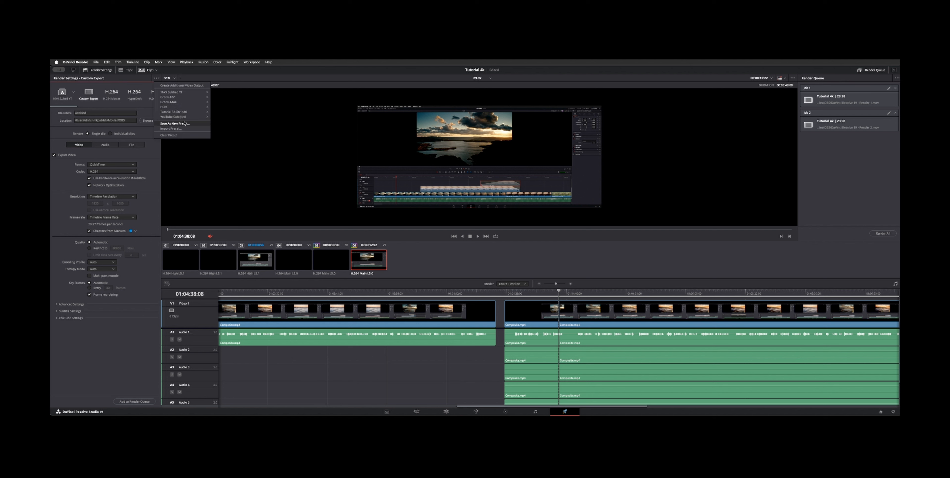
pyautogui.moveTo(190, 114)
pyautogui.click(145, 334)
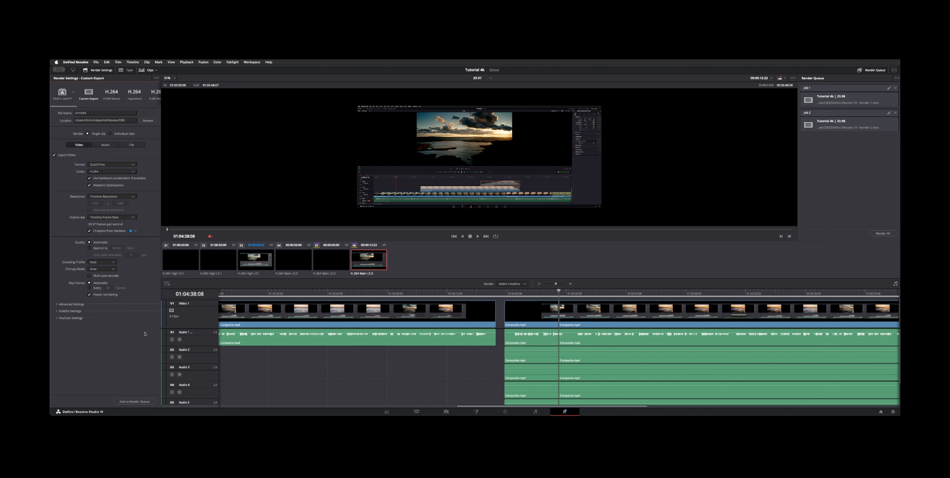
# Return to the Edit page, open the Quick Export dialog, and cancel it
pyautogui.click(445, 412)
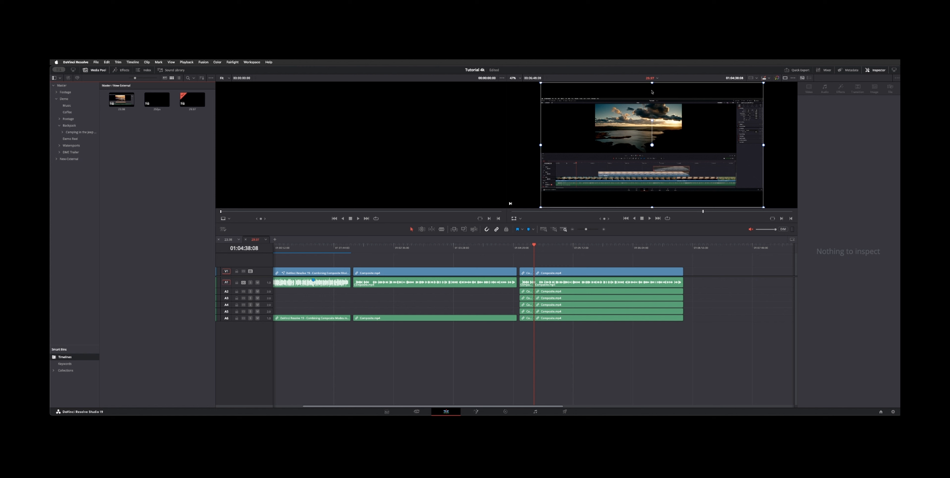
pyautogui.click(791, 70)
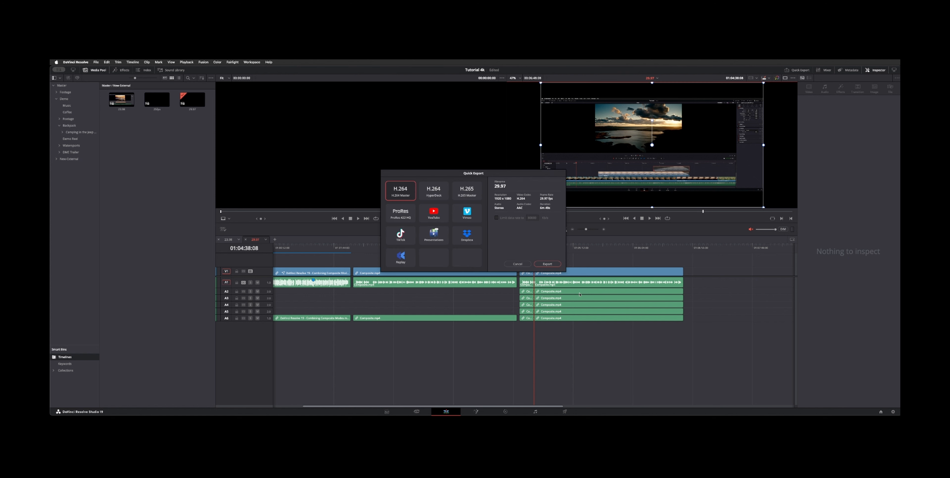
pyautogui.click(517, 265)
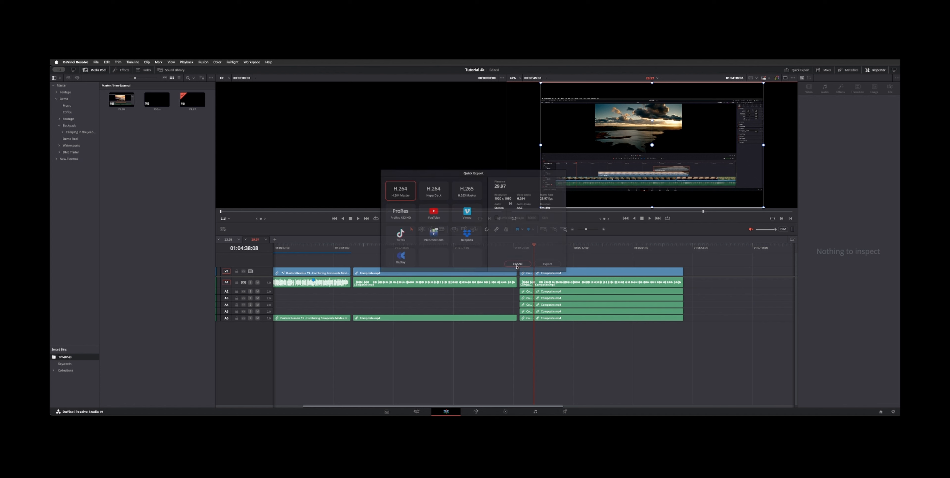